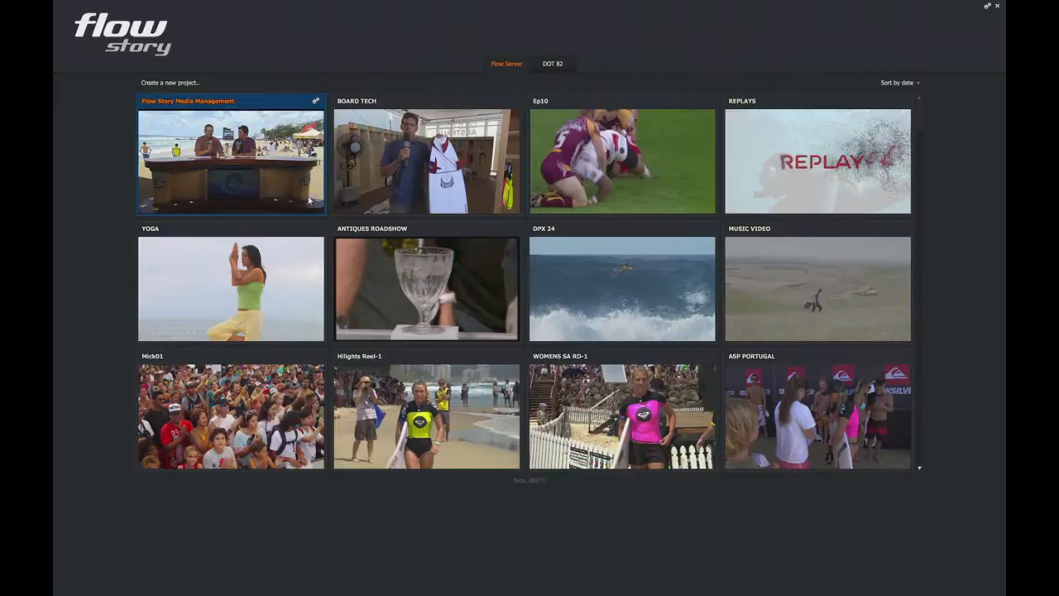
# Open the Flow Story Media Management project
pyautogui.doubleClick(223, 159)
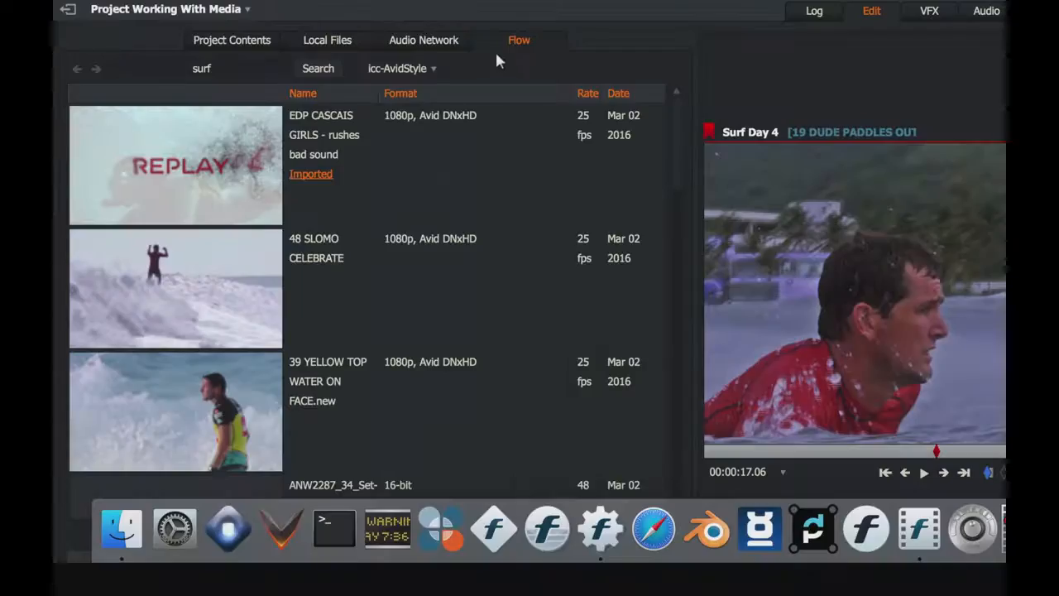
# List the media spaces offered for the Flow search and compare them with the mounted volumes in Finder
pyautogui.click(428, 68)
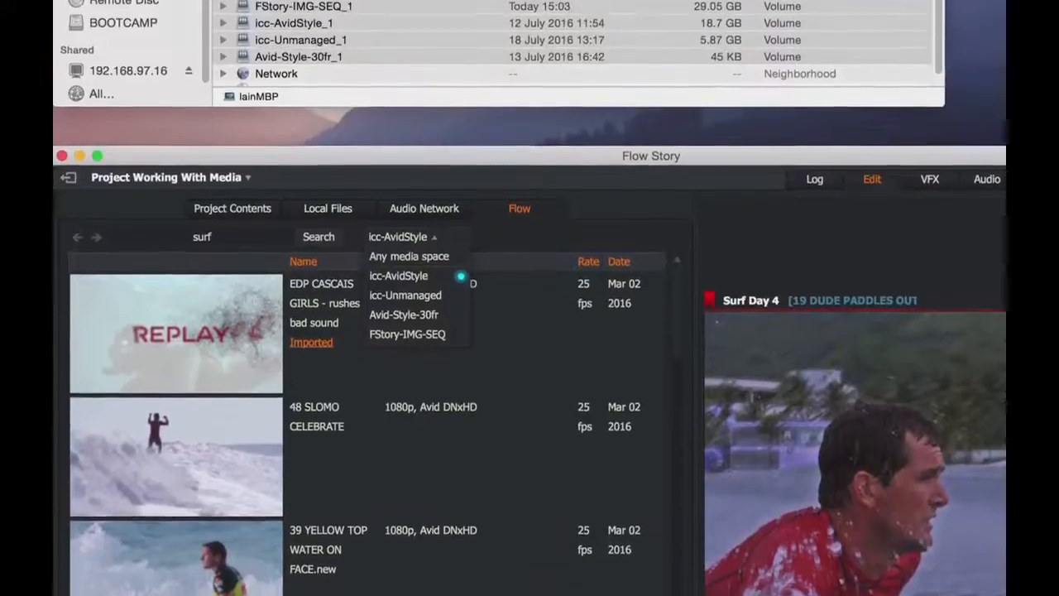
pyautogui.click(704, 7)
pyautogui.click(709, 60)
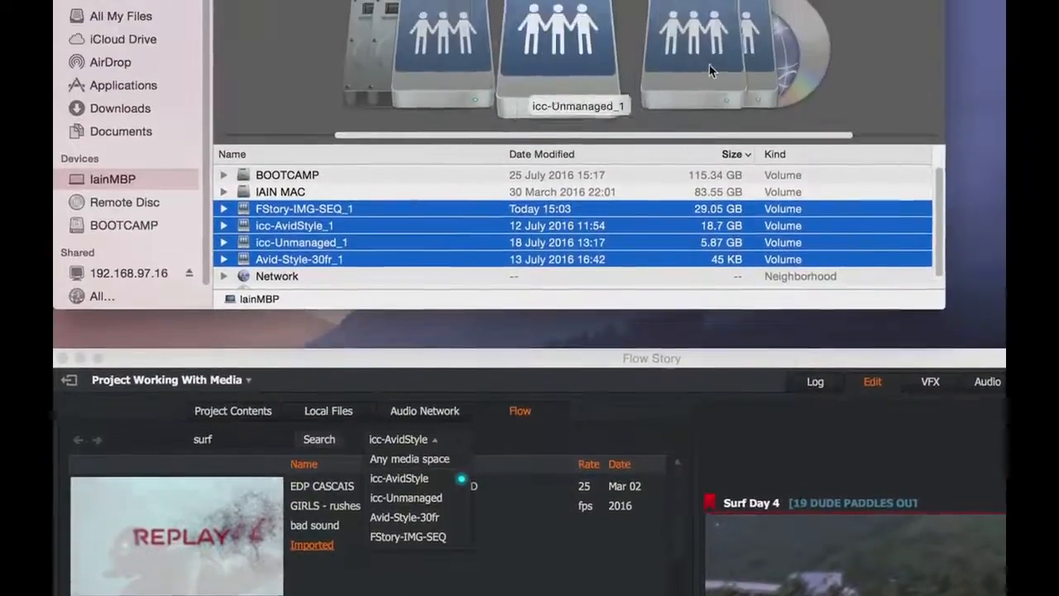
pyautogui.click(700, 98)
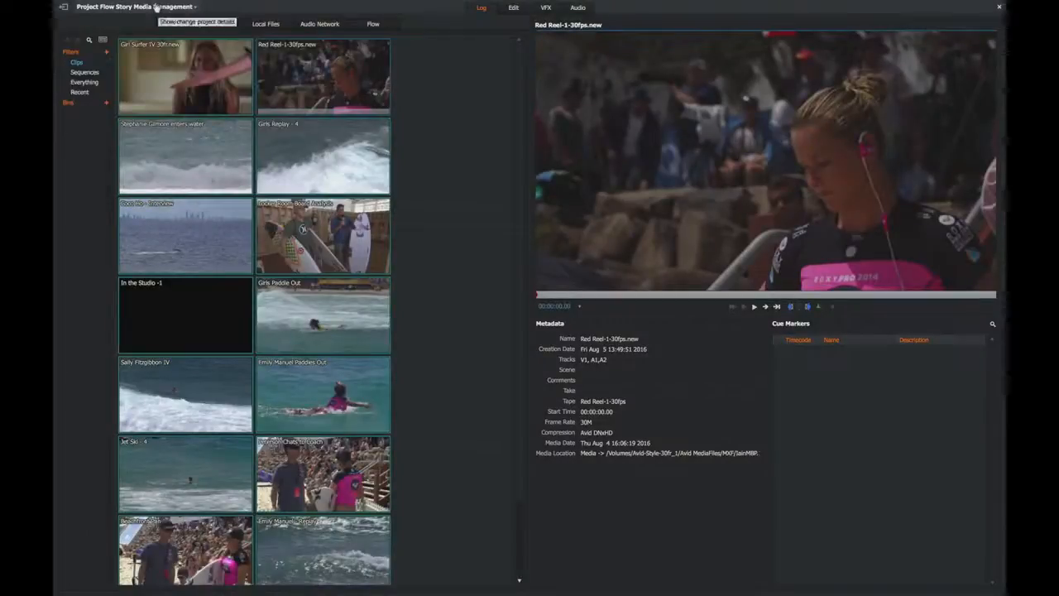
# Show the playback media quality options in the project's video settings
pyautogui.click(155, 7)
pyautogui.click(86, 37)
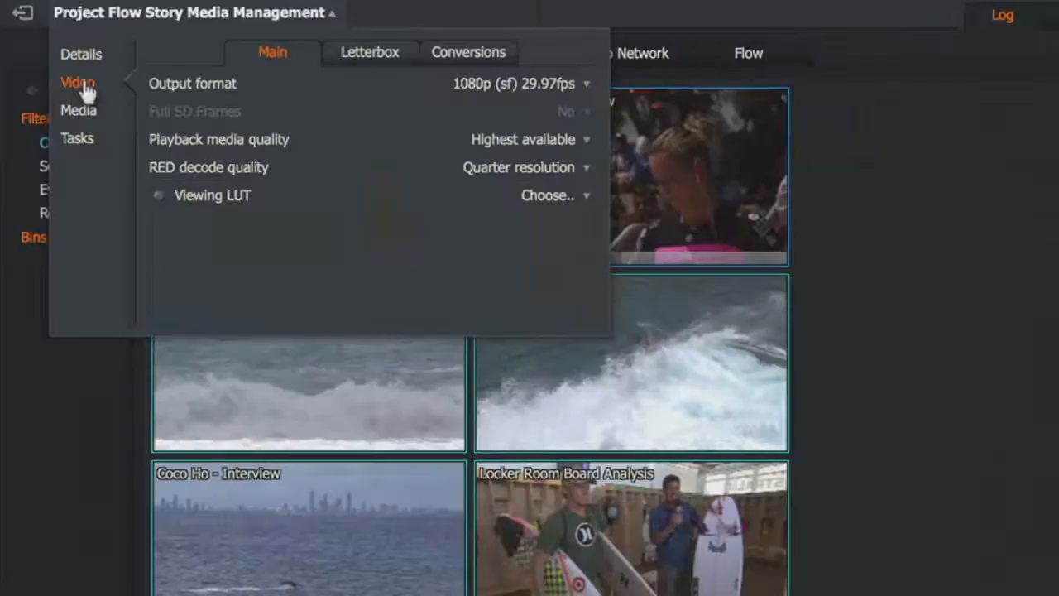
pyautogui.click(545, 139)
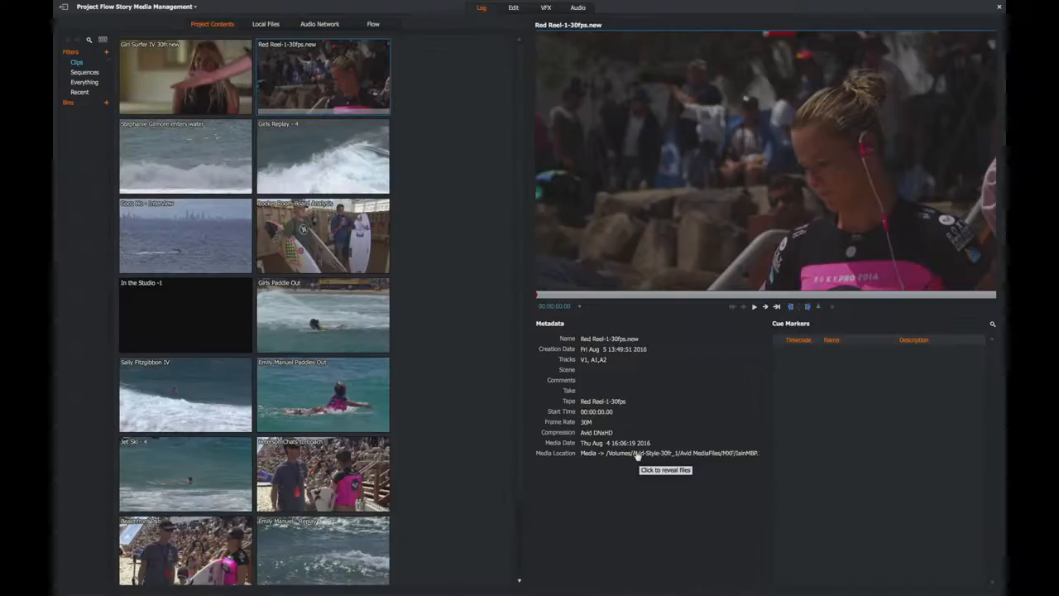
# Reveal the media files of the Red Reel-1-30fps.new clip from its metadata
pyautogui.click(637, 455)
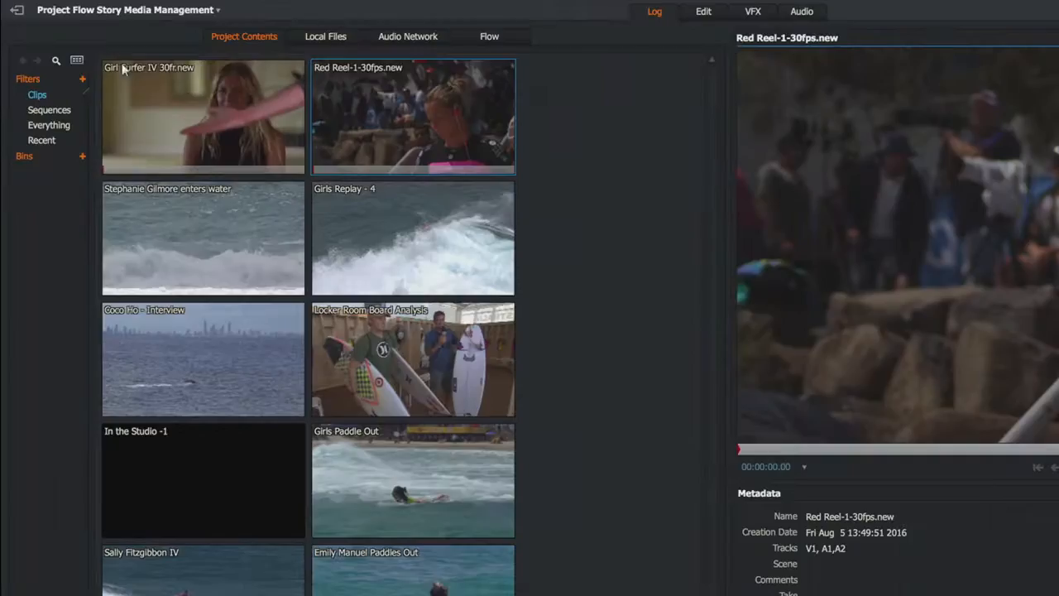
# Show the project clips as a list and add a Media Location column directly after Name
pyautogui.click(77, 61)
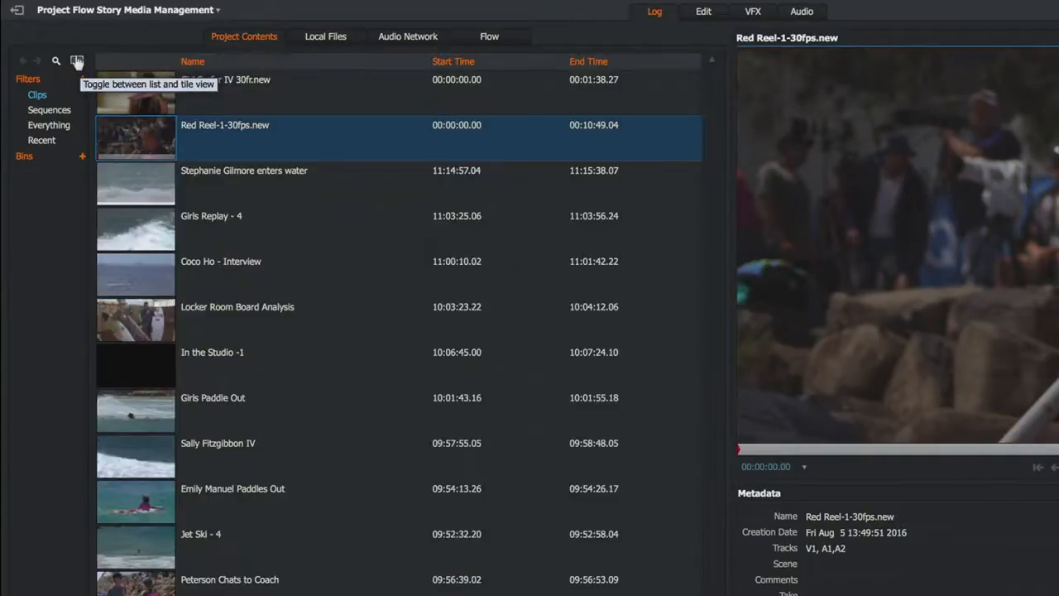
pyautogui.rightClick(328, 125)
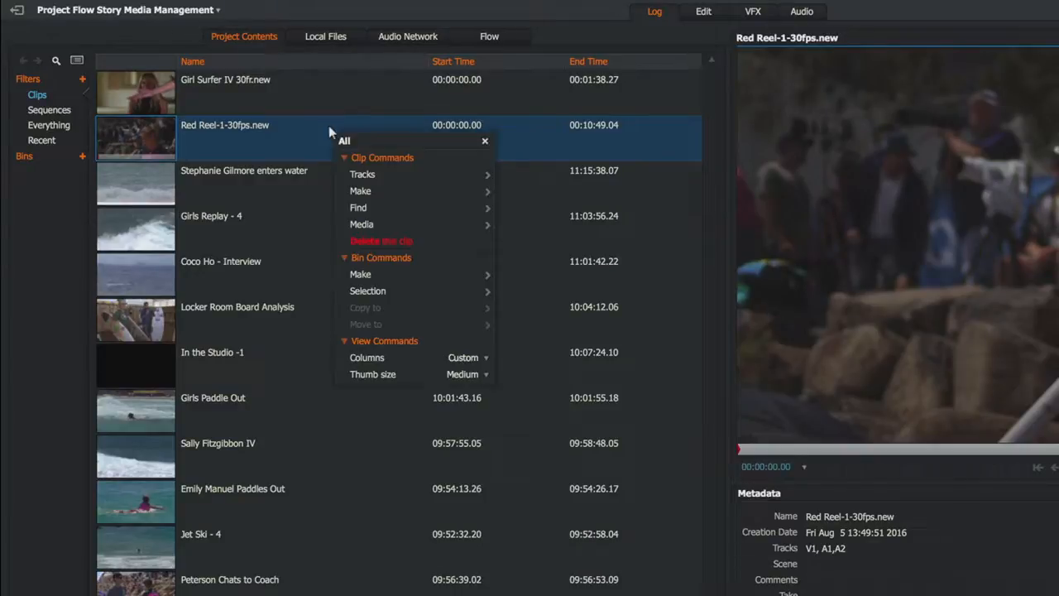
pyautogui.click(466, 358)
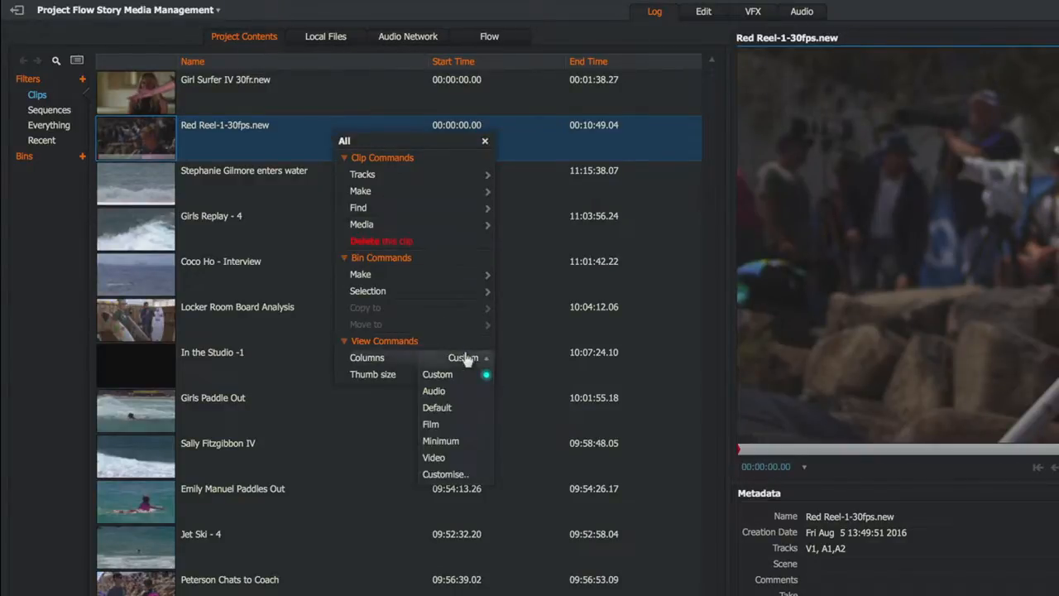
pyautogui.click(465, 477)
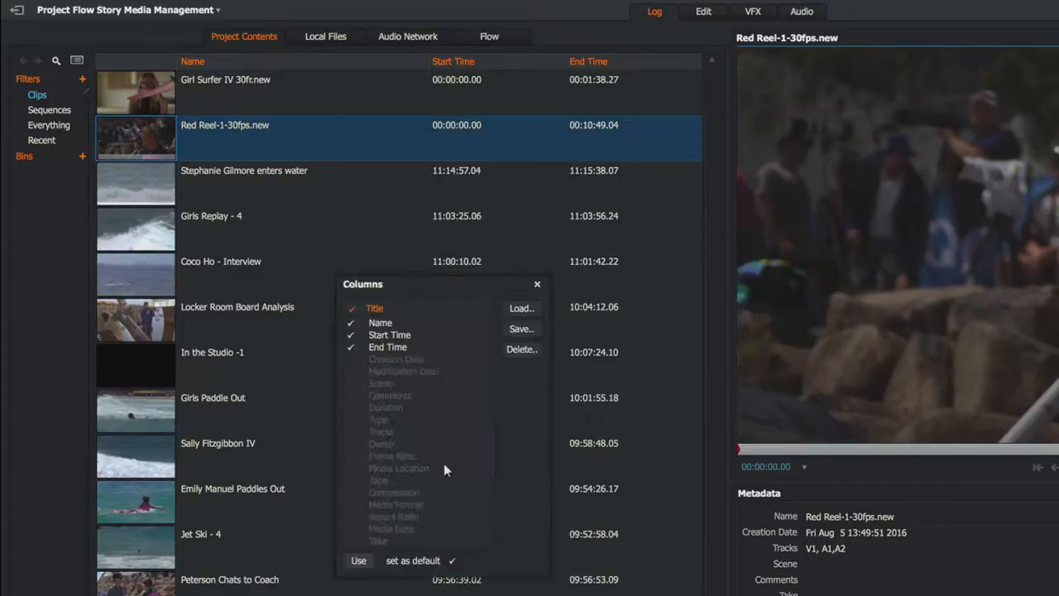
pyautogui.click(444, 468)
pyautogui.moveTo(425, 457); pyautogui.dragTo(422, 334)
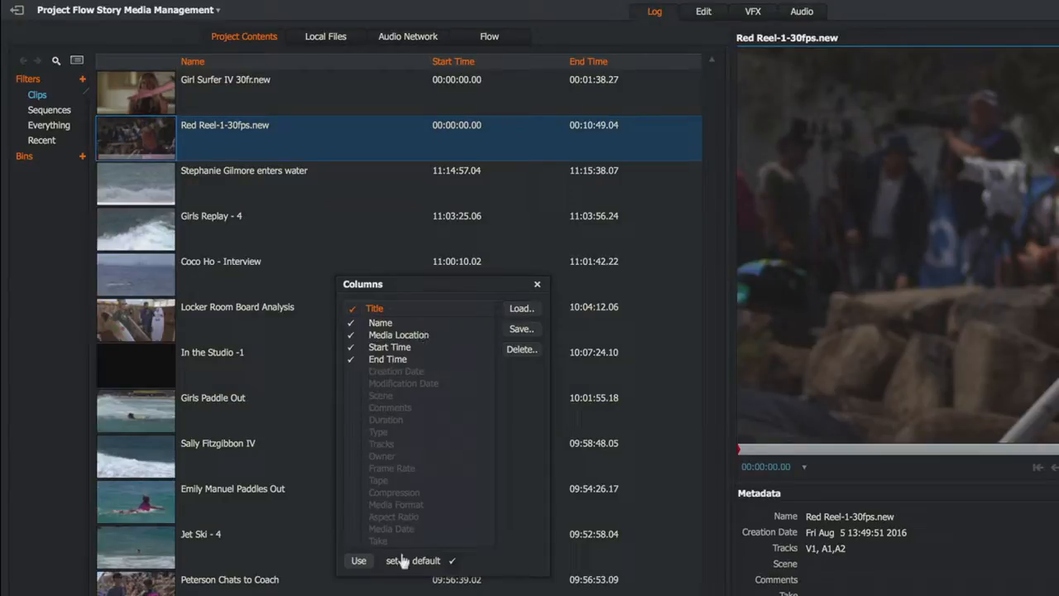
pyautogui.click(361, 561)
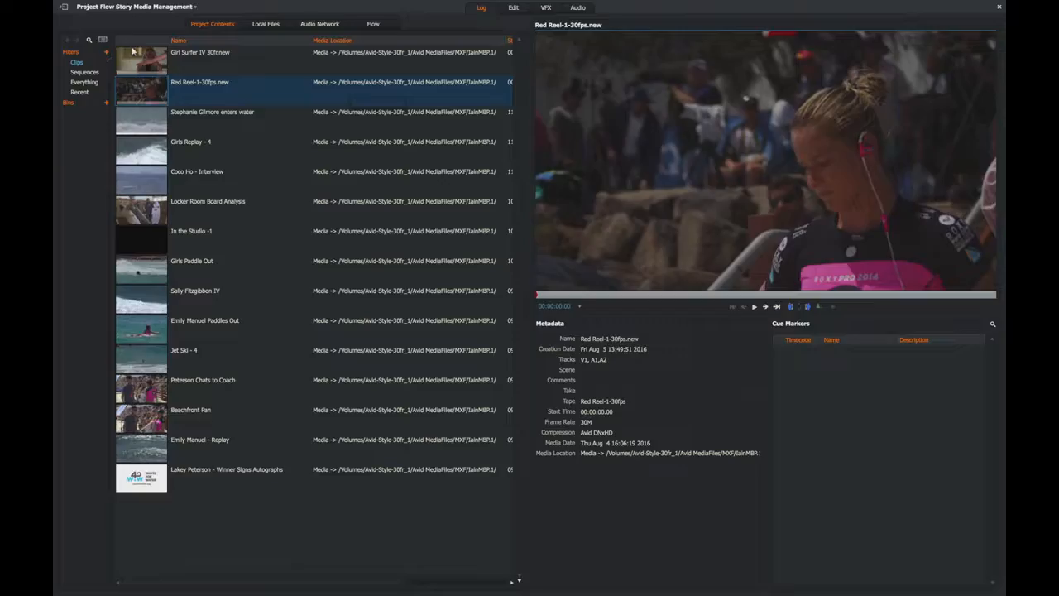
# Look at the project's media locations in the project settings and select the Media location
pyautogui.click(123, 7)
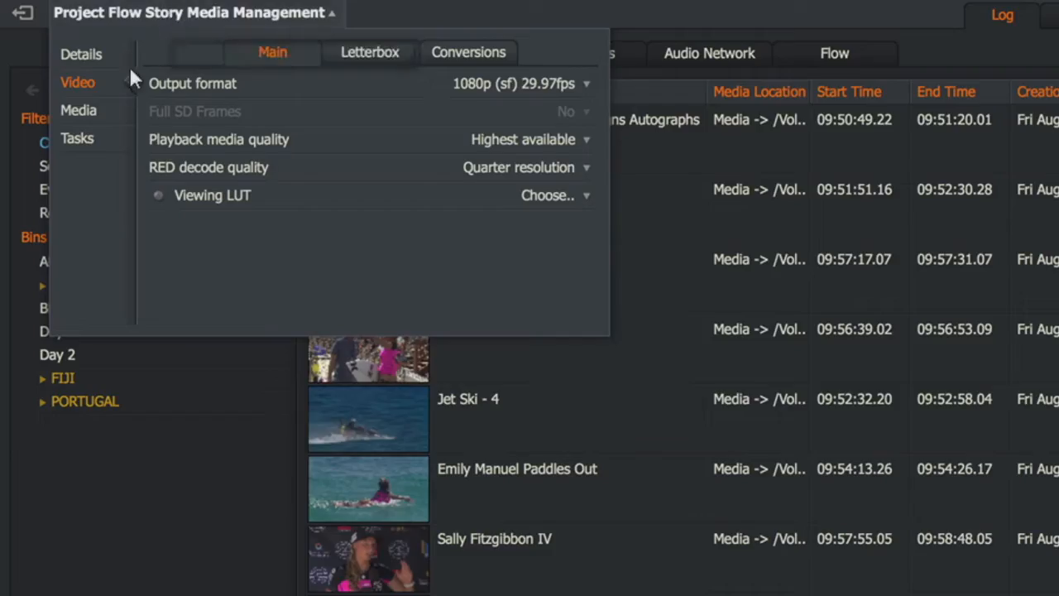
pyautogui.click(90, 111)
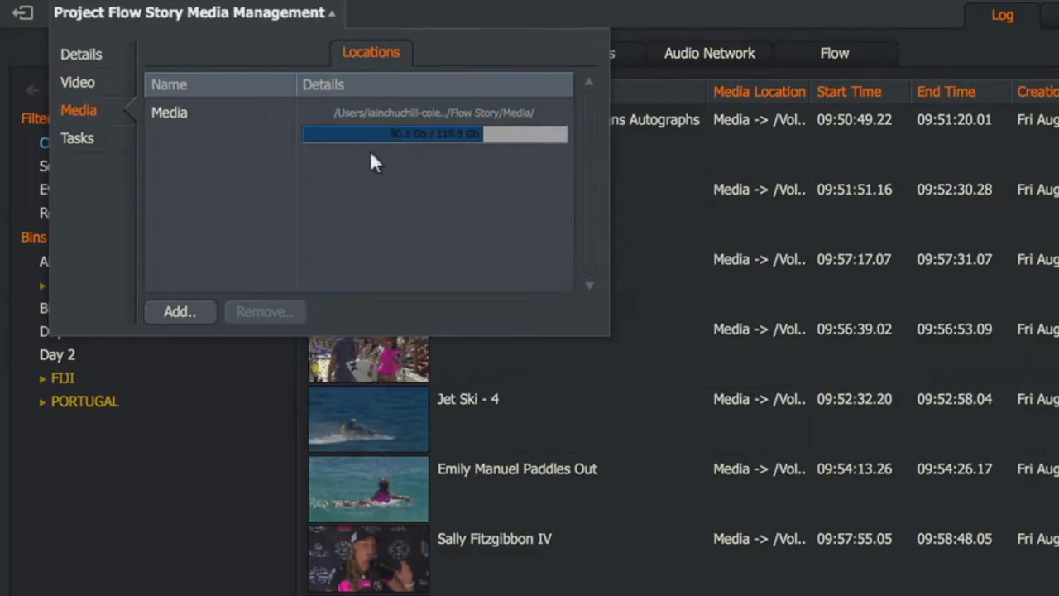
pyautogui.click(242, 112)
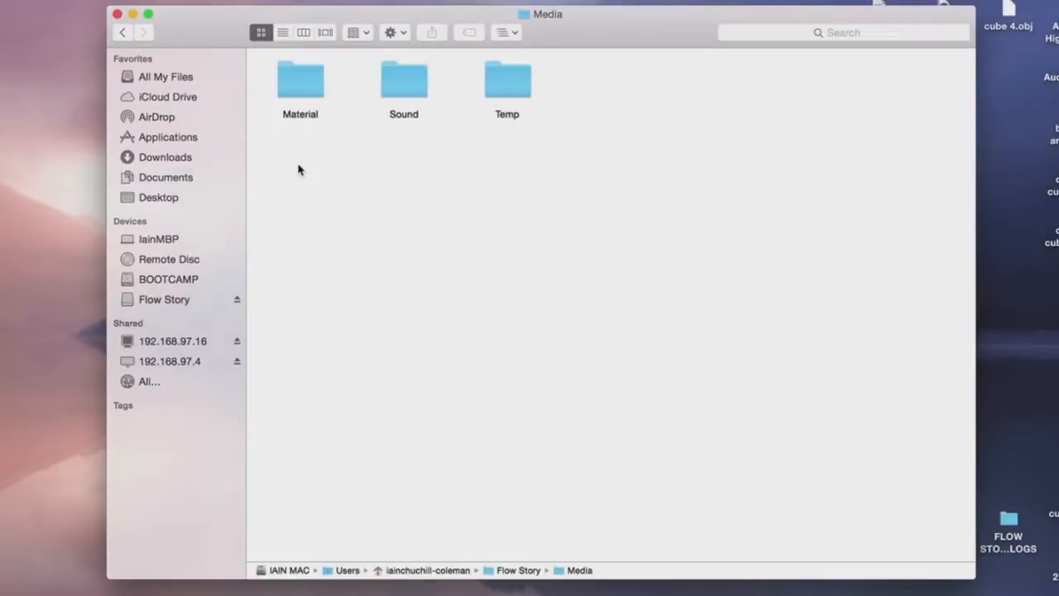
pyautogui.moveTo(298, 169); pyautogui.dragTo(406, 100)
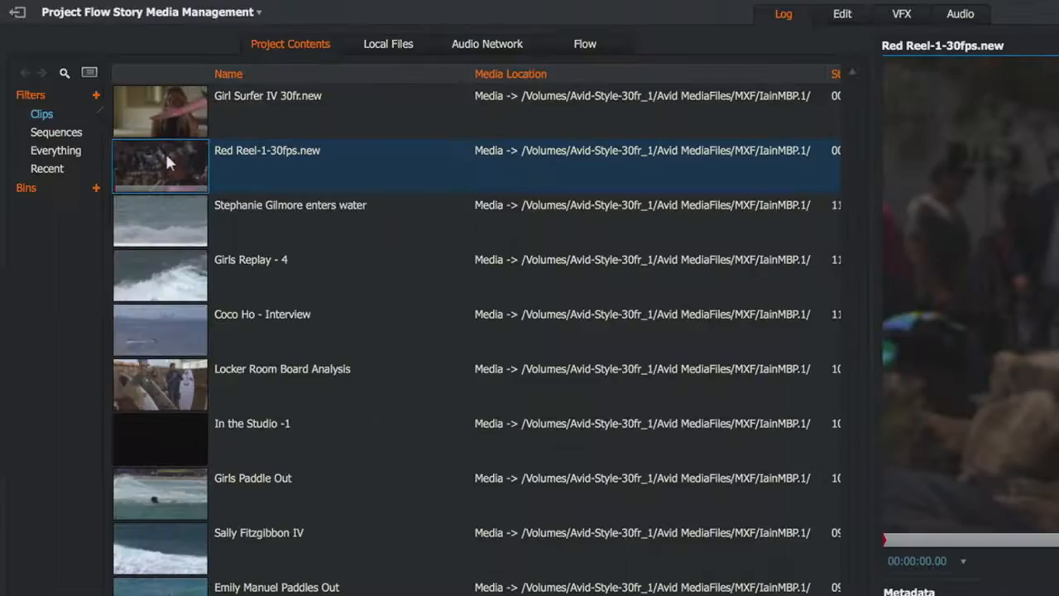
# Look at the media commands available for the Red Reel-1-30fps.new clip
pyautogui.rightClick(145, 89)
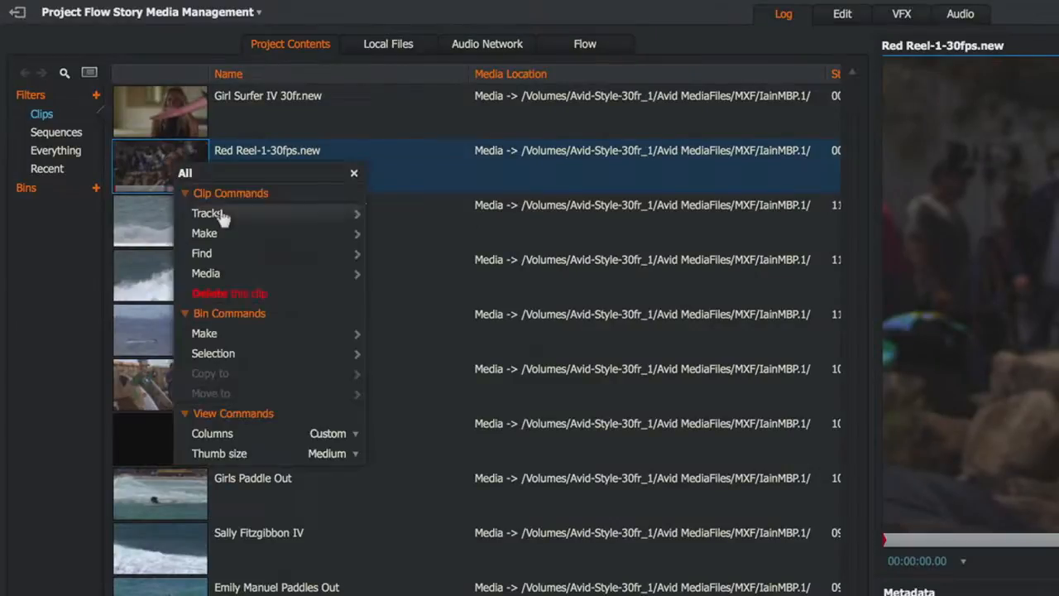
pyautogui.moveTo(261, 274)
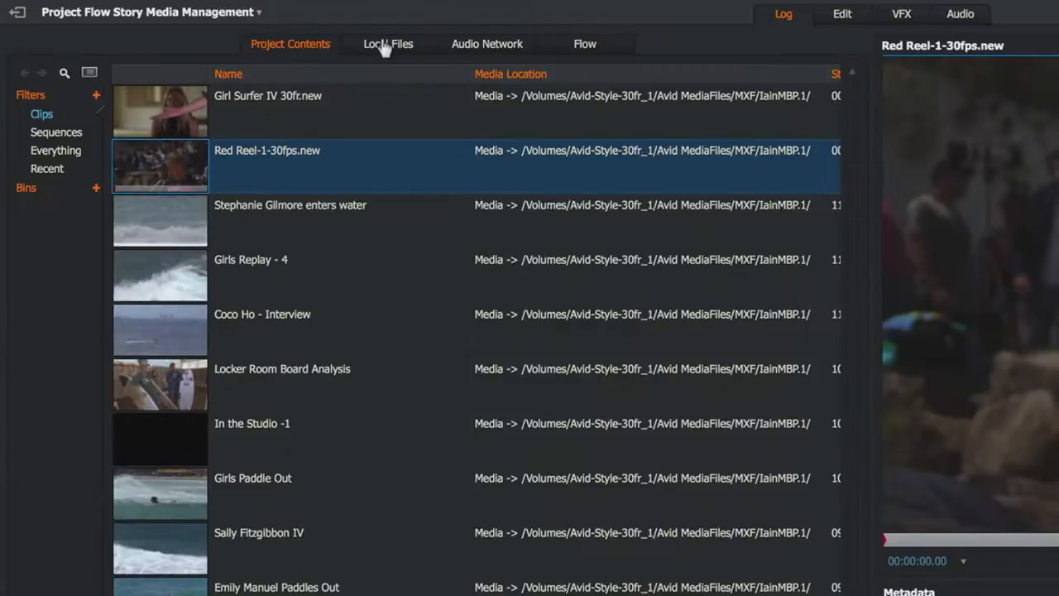
# Import NZ002101.MXF from the local files into the project as linked media
pyautogui.click(384, 45)
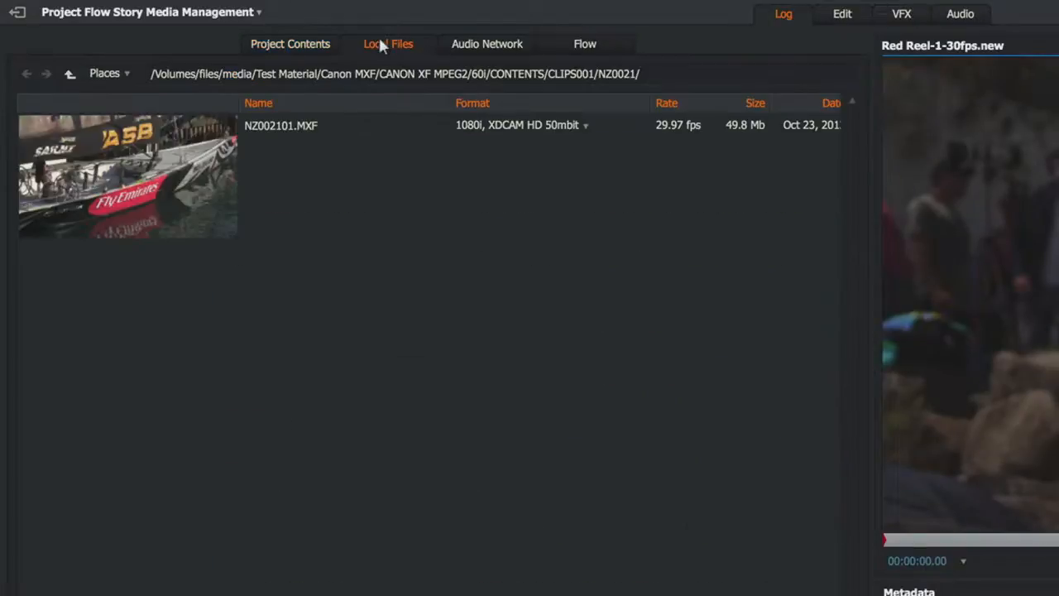
pyautogui.click(158, 184)
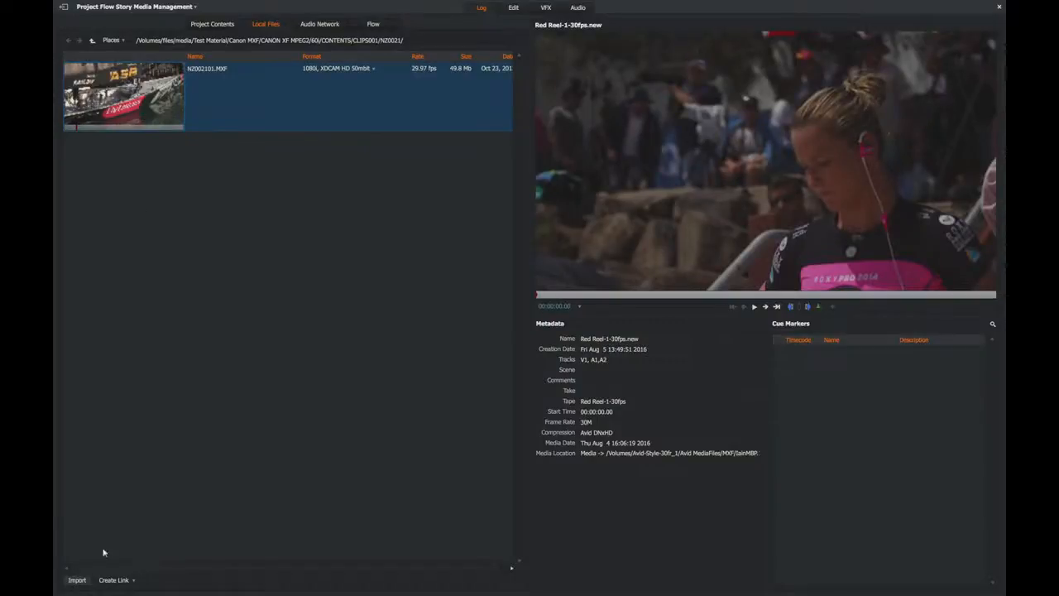
pyautogui.click(78, 583)
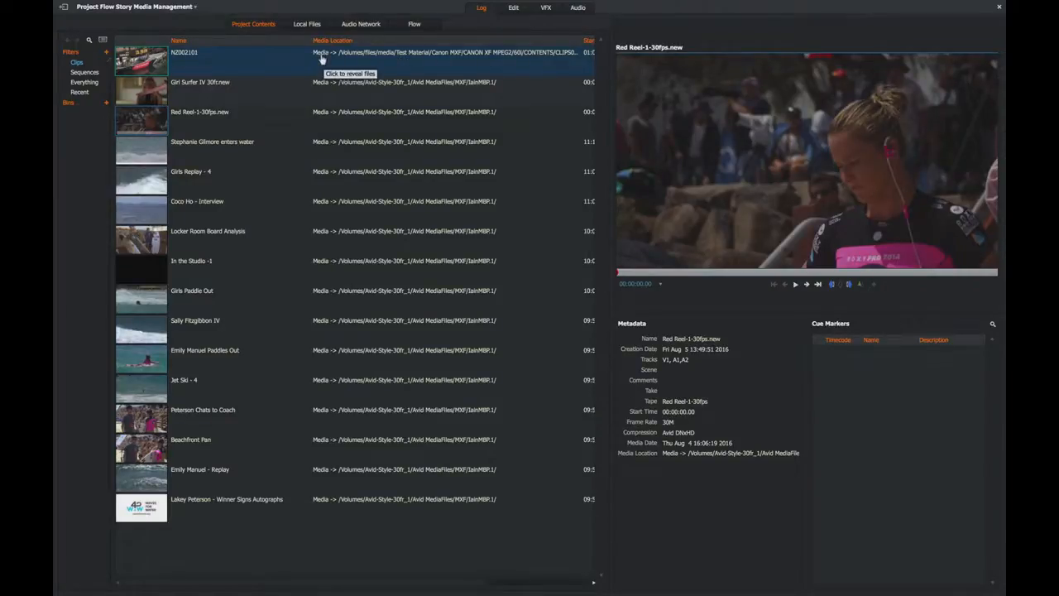
# Add a media location to the project, using a new folder named EXT DRIVE on the Desktop
pyautogui.click(123, 7)
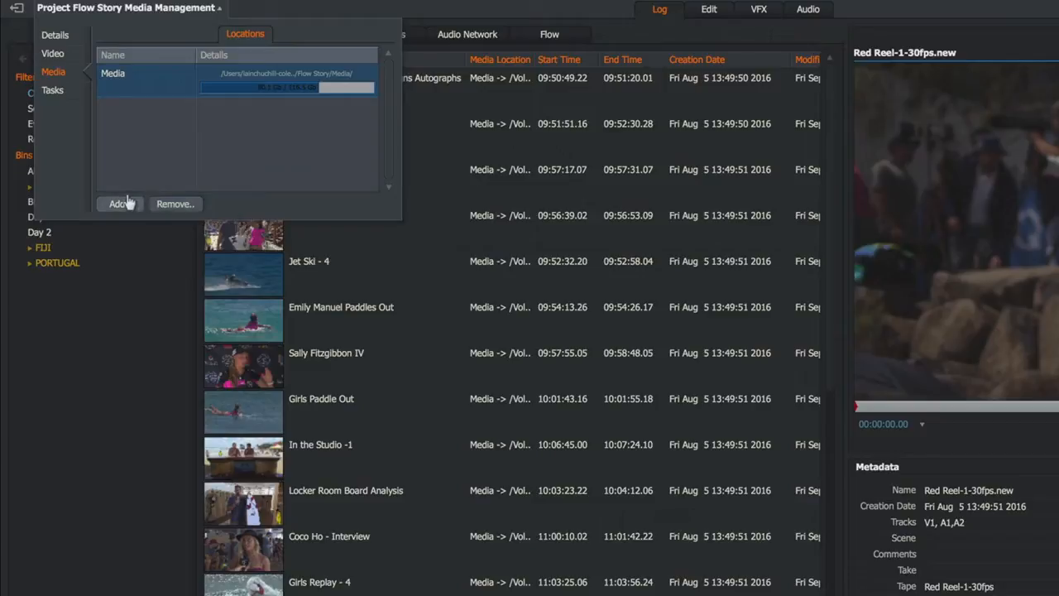
pyautogui.click(121, 204)
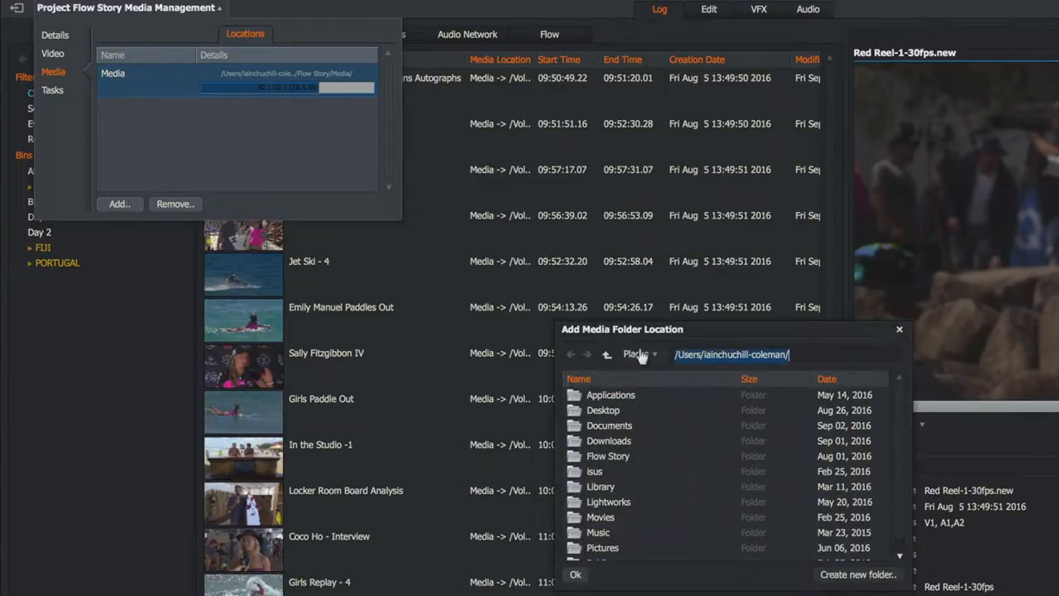
pyautogui.doubleClick(602, 409)
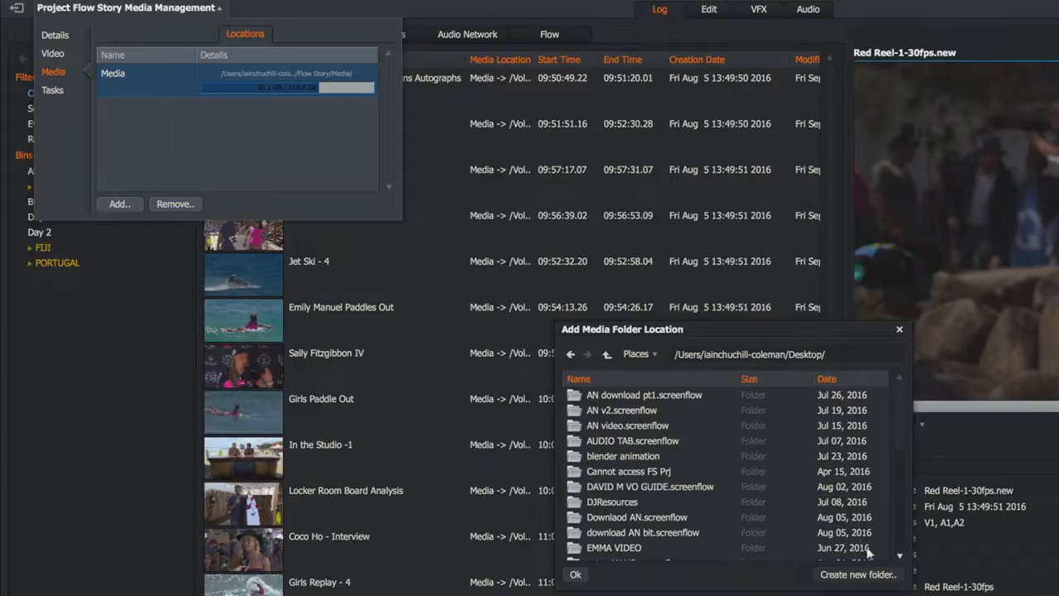
pyautogui.click(872, 573)
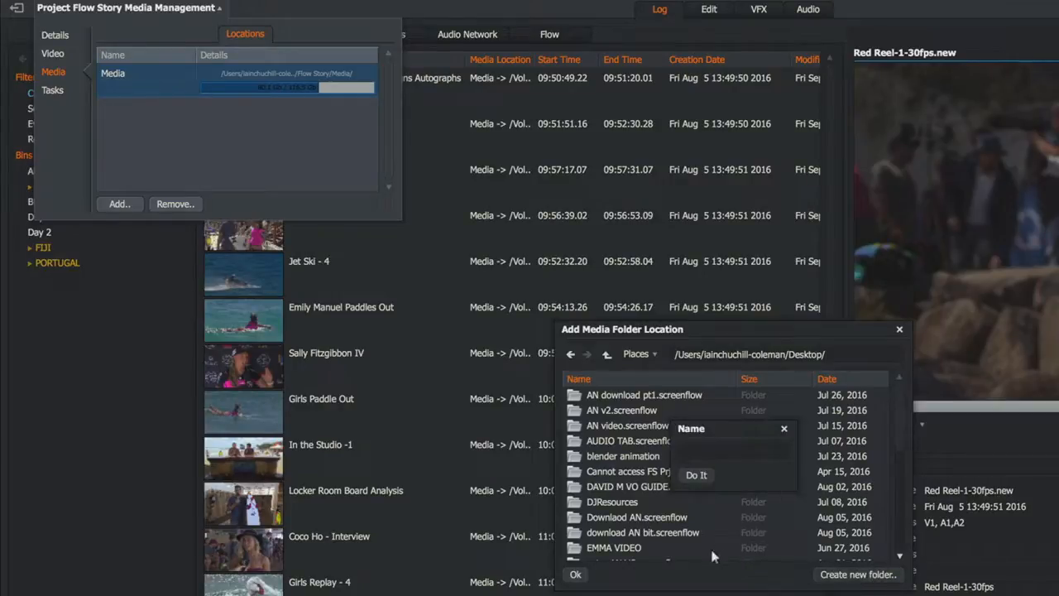
pyautogui.write('EXT DRIVE')
pyautogui.click(695, 475)
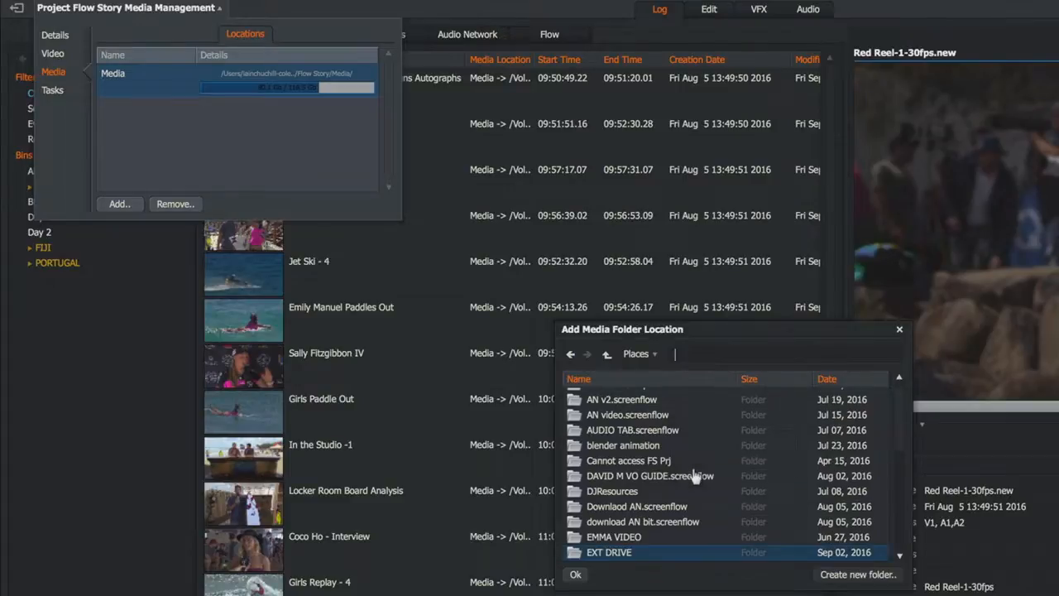
pyautogui.click(577, 573)
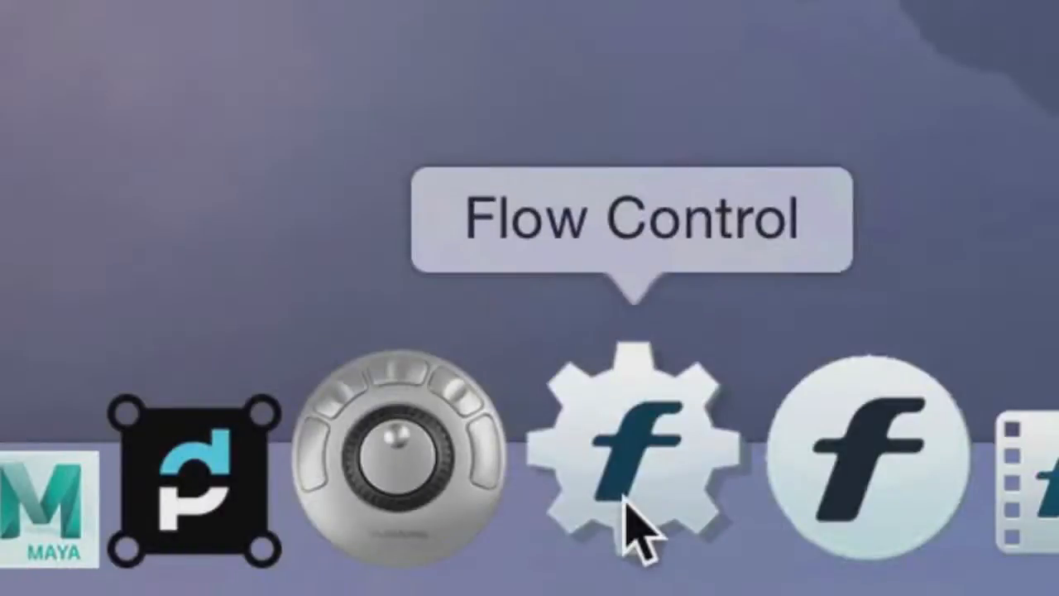
# Launch Flow Control from the desktop
pyautogui.click(624, 498)
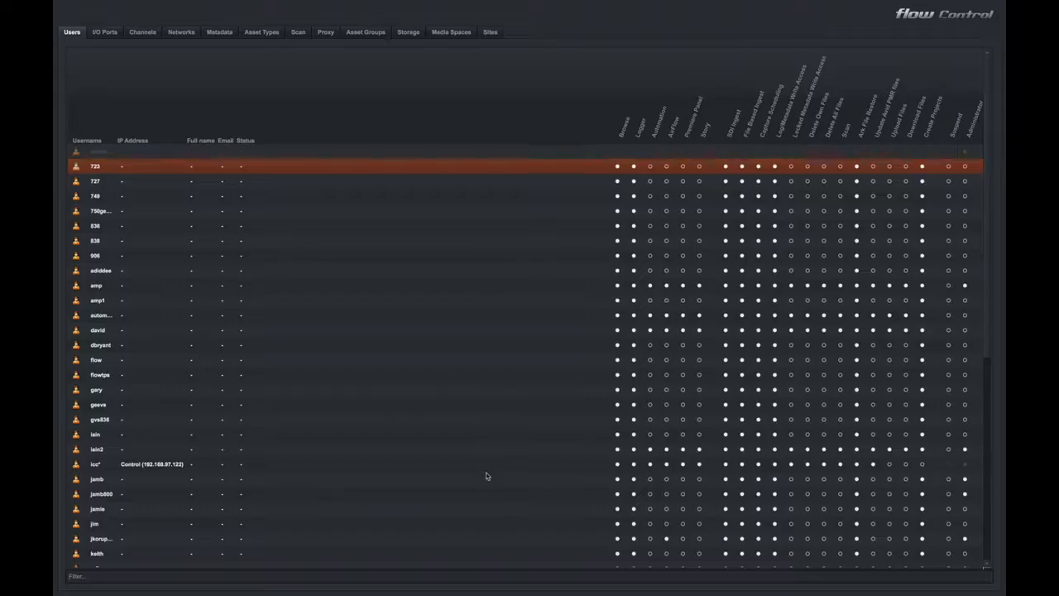
pyautogui.click(486, 470)
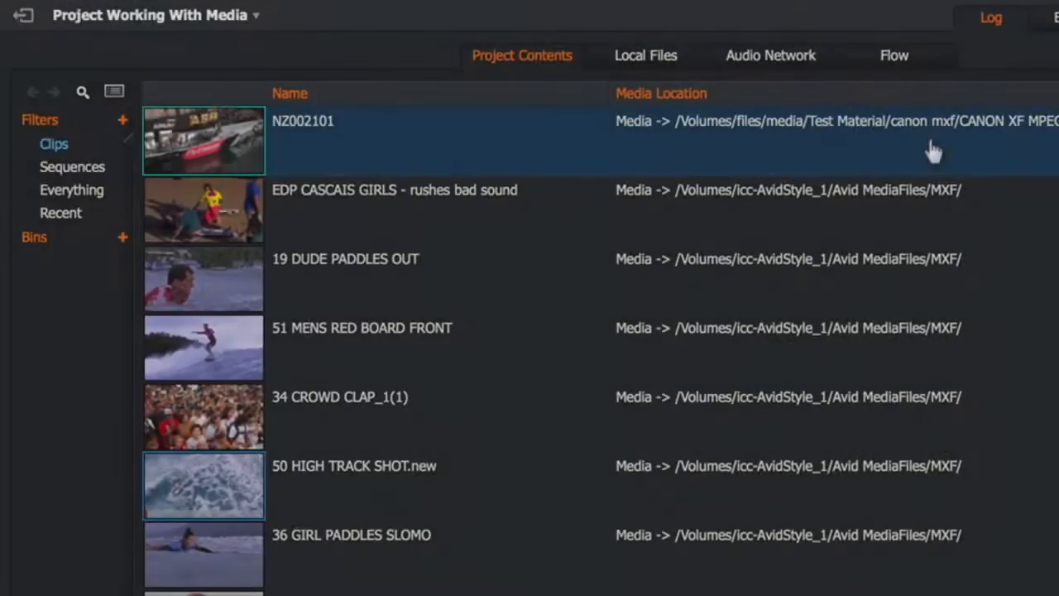
# Choose another playback media quality in the video settings of the Working With Media project
pyautogui.click(176, 16)
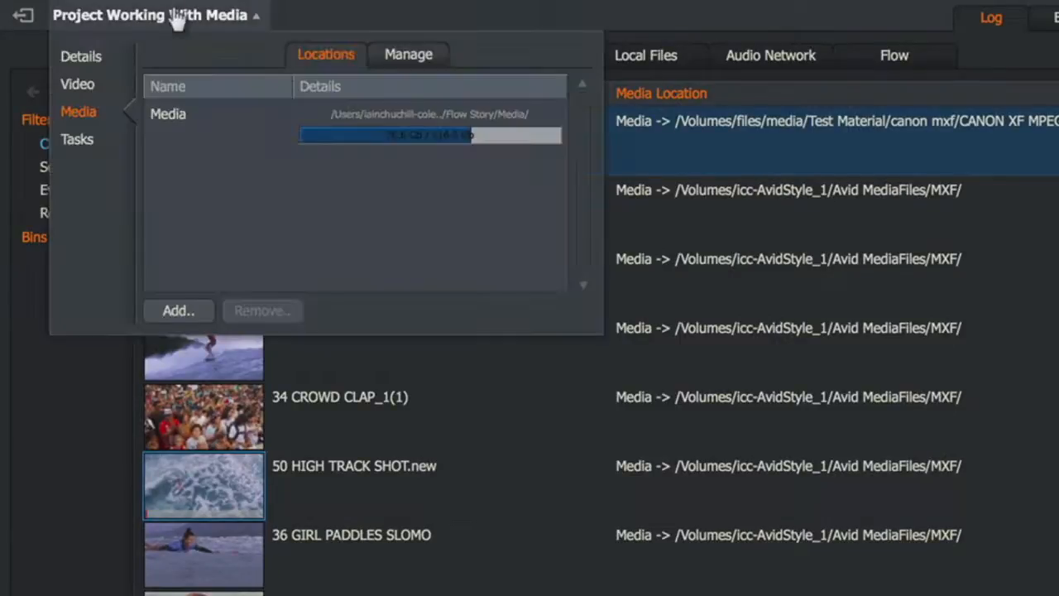
pyautogui.click(77, 84)
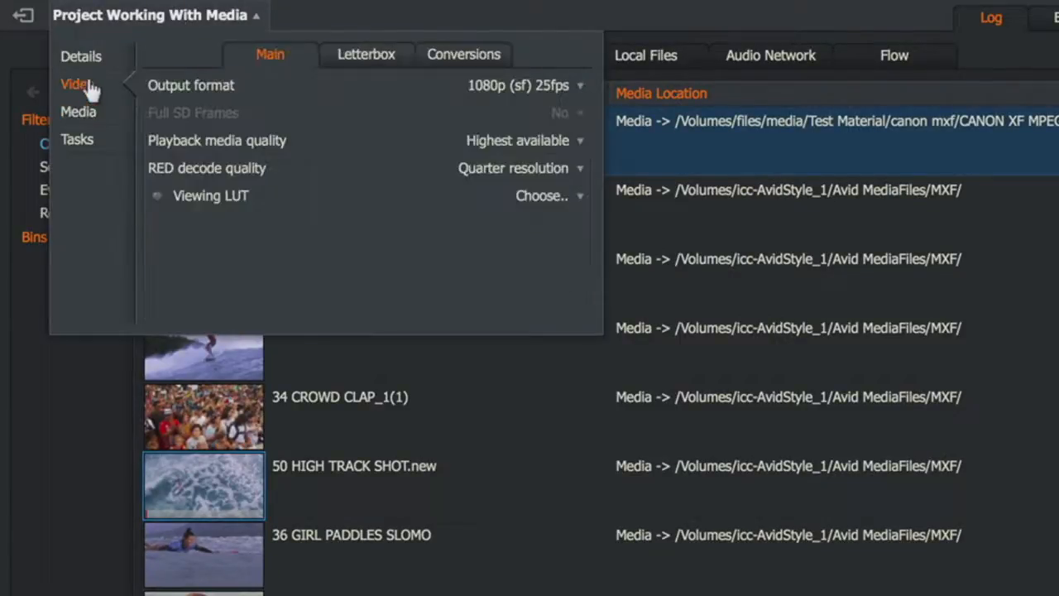
pyautogui.click(530, 144)
pyautogui.click(526, 215)
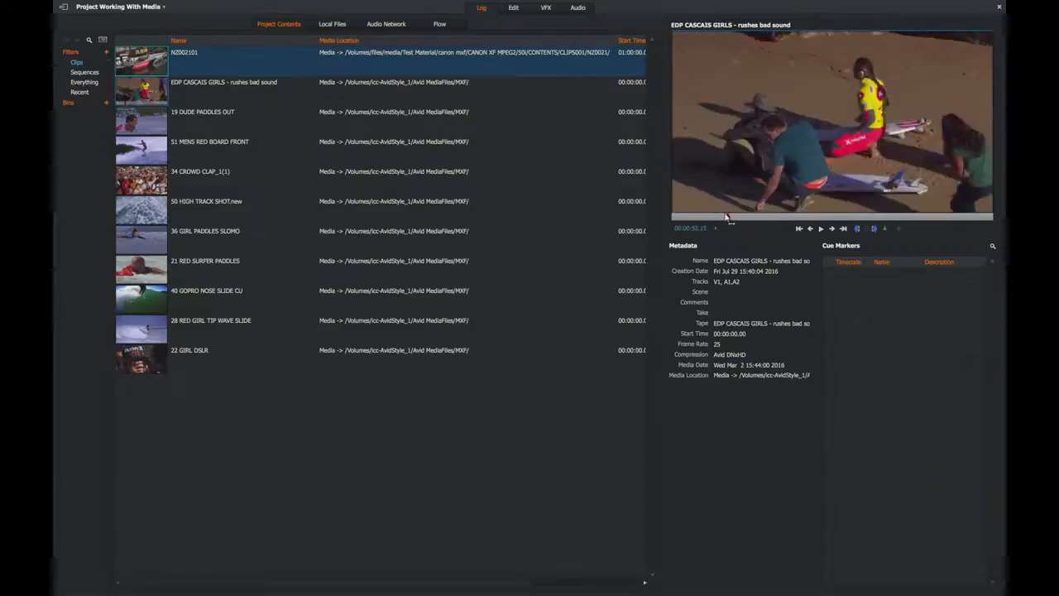
# Scrub through the EDP CASCAIS GIRLS - rushes bad sound clip to check its playback
pyautogui.moveTo(733, 217); pyautogui.dragTo(770, 215)
pyautogui.moveTo(510, 484); pyautogui.dragTo(511, 484)
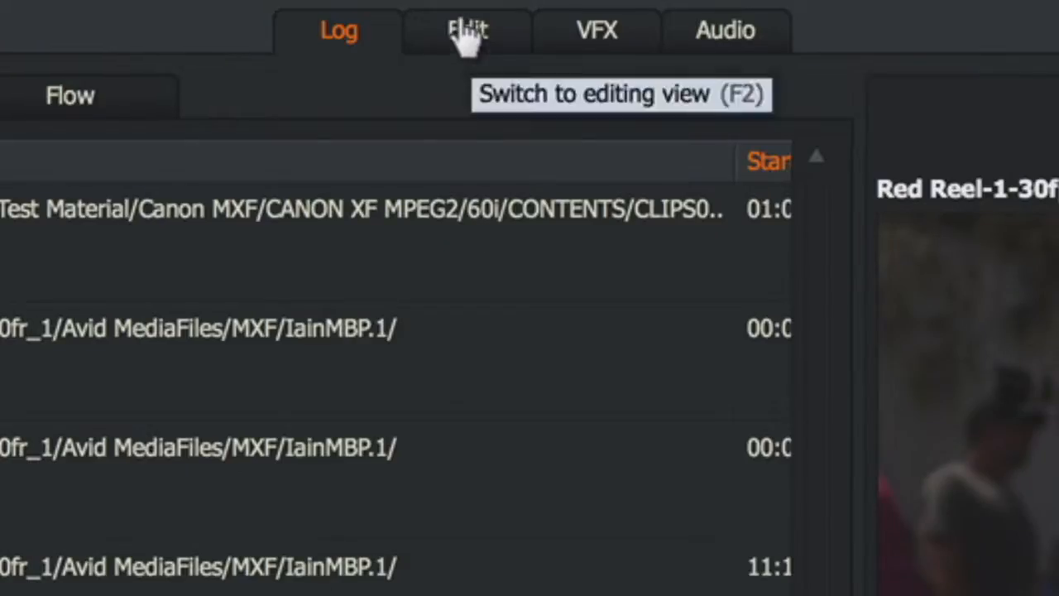
# In the editing view, download the media of the Day One Highlights sequence with high-resolution media enabled and proxy media disabled
pyautogui.click(467, 34)
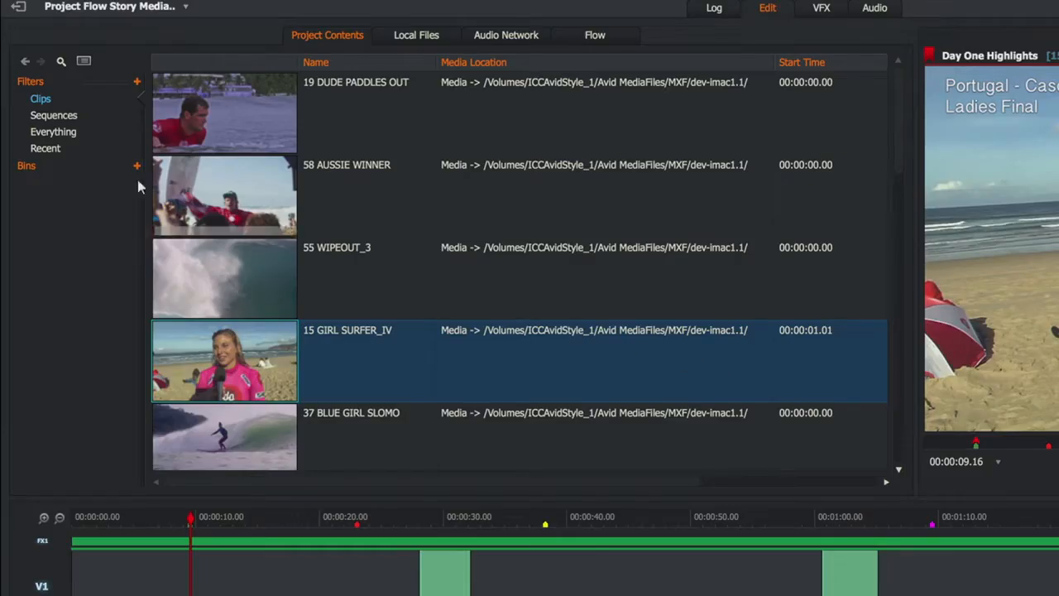
pyautogui.click(63, 120)
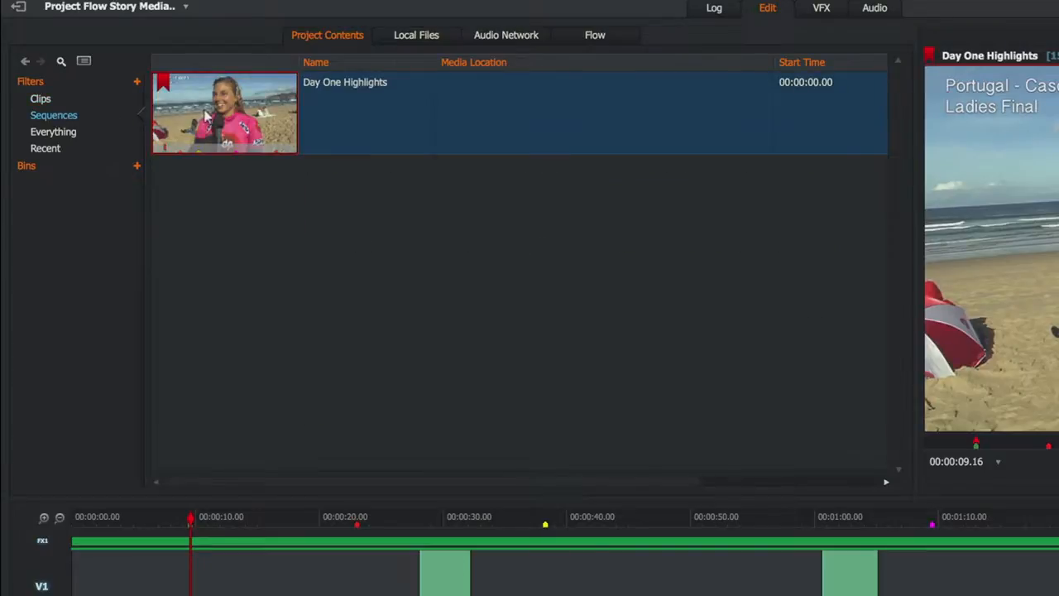
pyautogui.rightClick(206, 116)
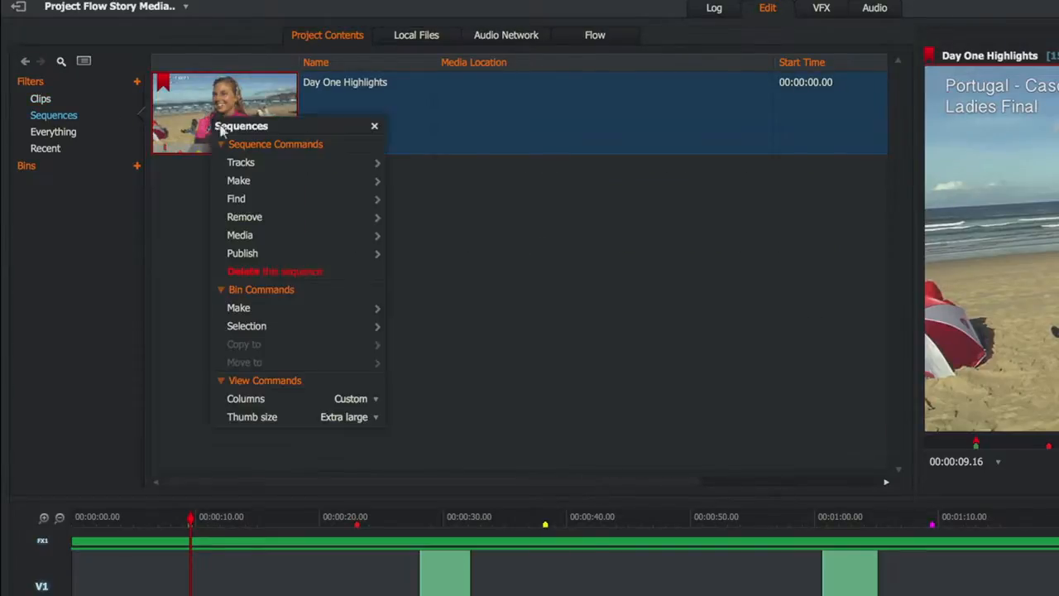
pyautogui.moveTo(276, 237)
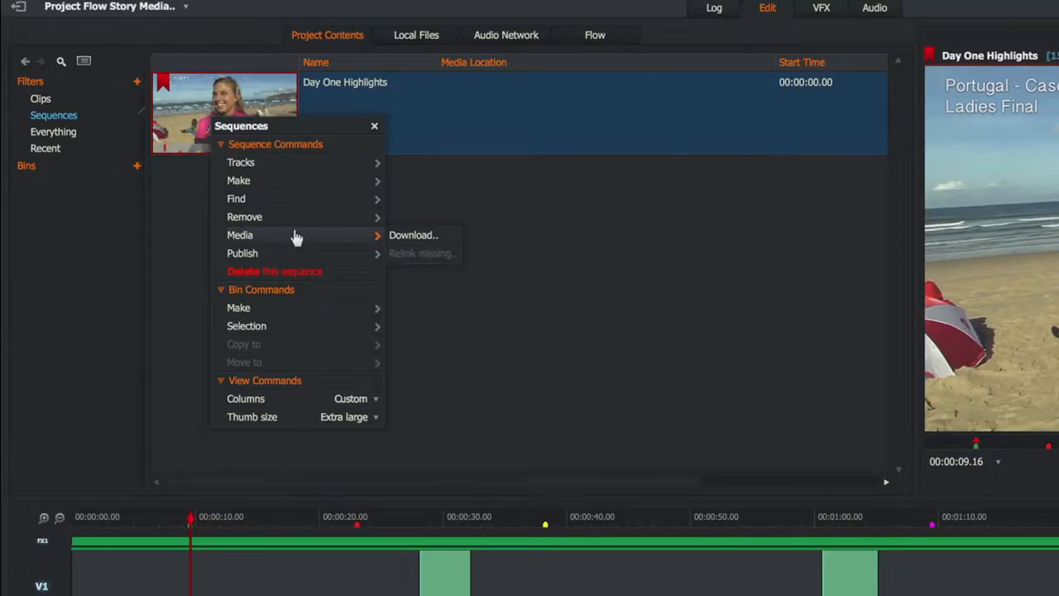
pyautogui.click(413, 236)
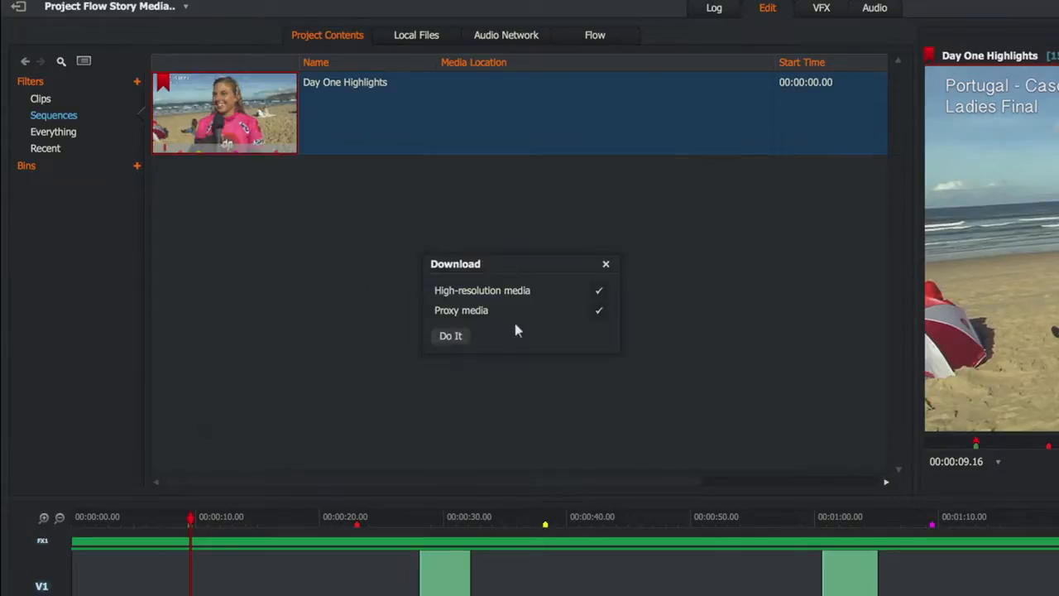
pyautogui.click(596, 314)
pyautogui.click(453, 336)
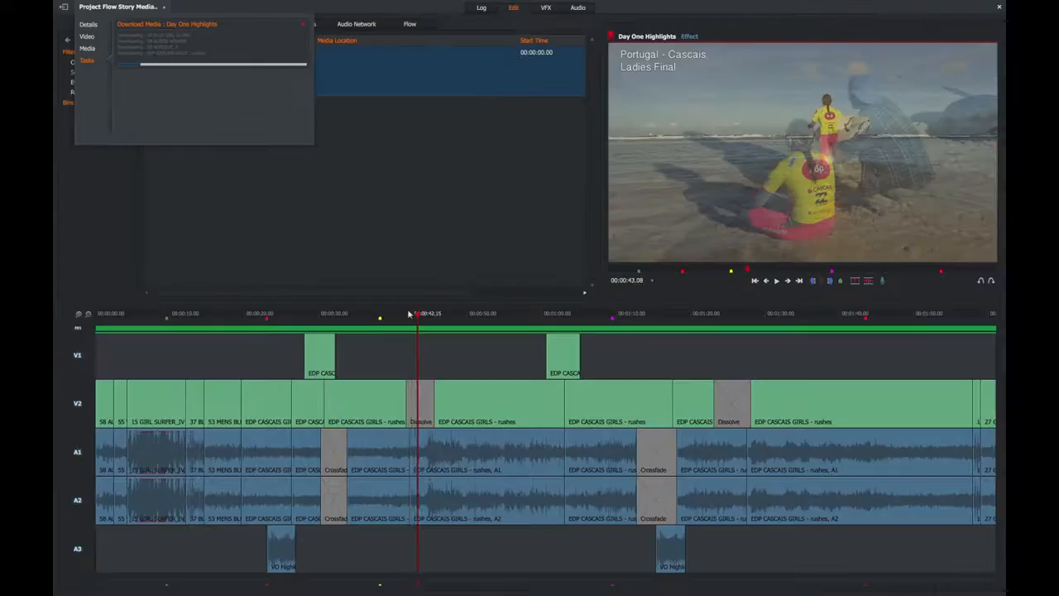
pyautogui.moveTo(408, 312); pyautogui.dragTo(384, 323)
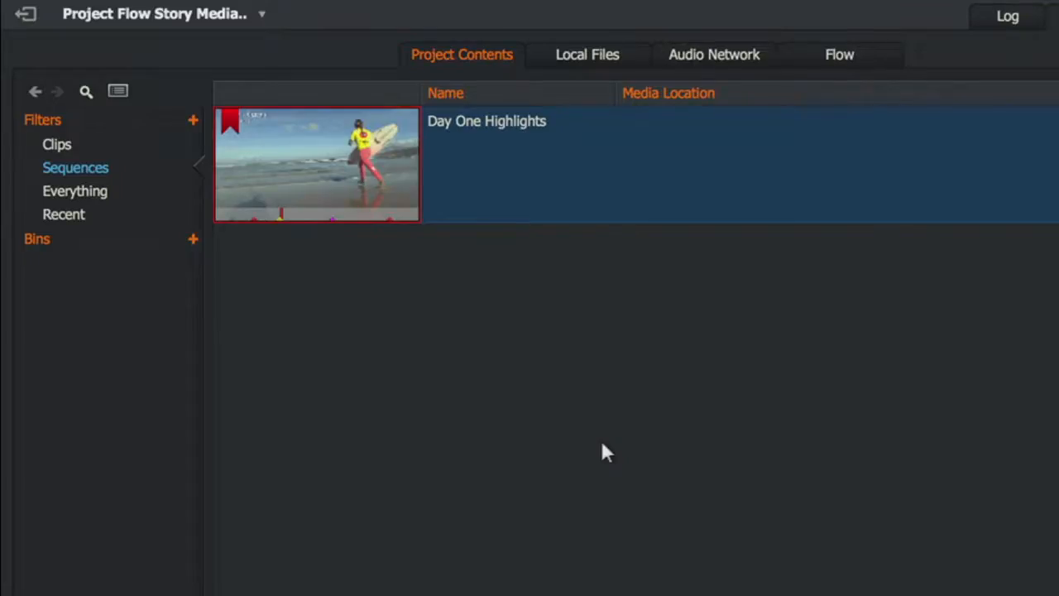
# Make a bin of the sources used in the Day One Highlights sequence and check their media locations
pyautogui.rightClick(340, 166)
pyautogui.moveTo(414, 263)
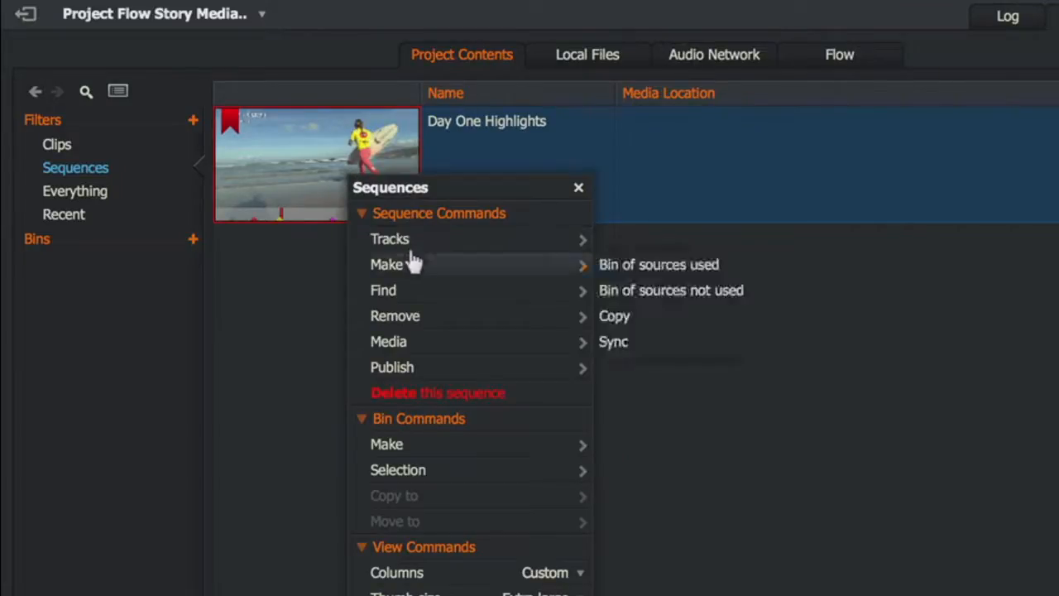
pyautogui.click(676, 267)
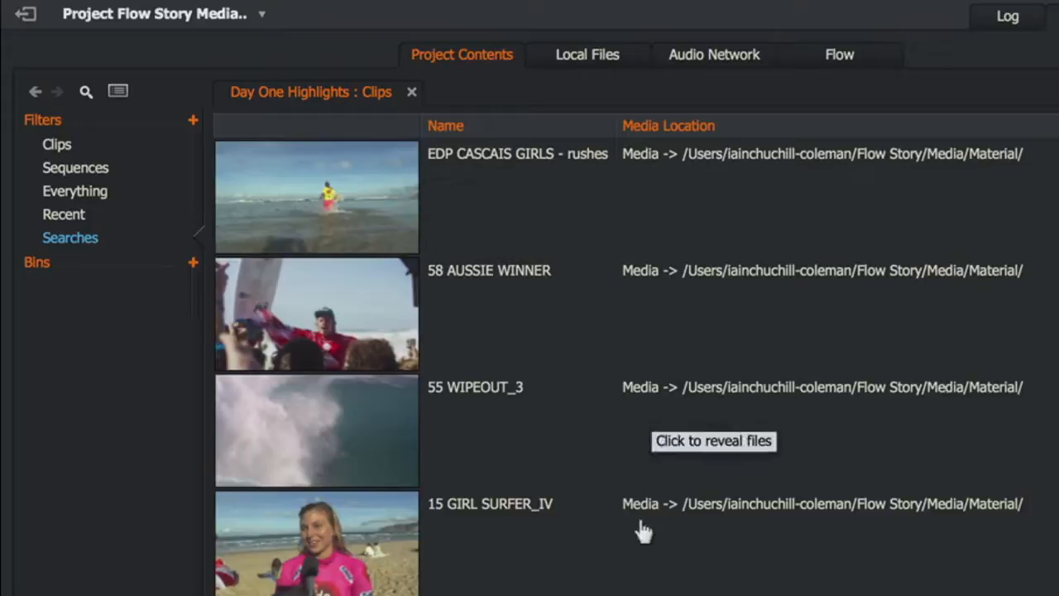
pyautogui.click(856, 524)
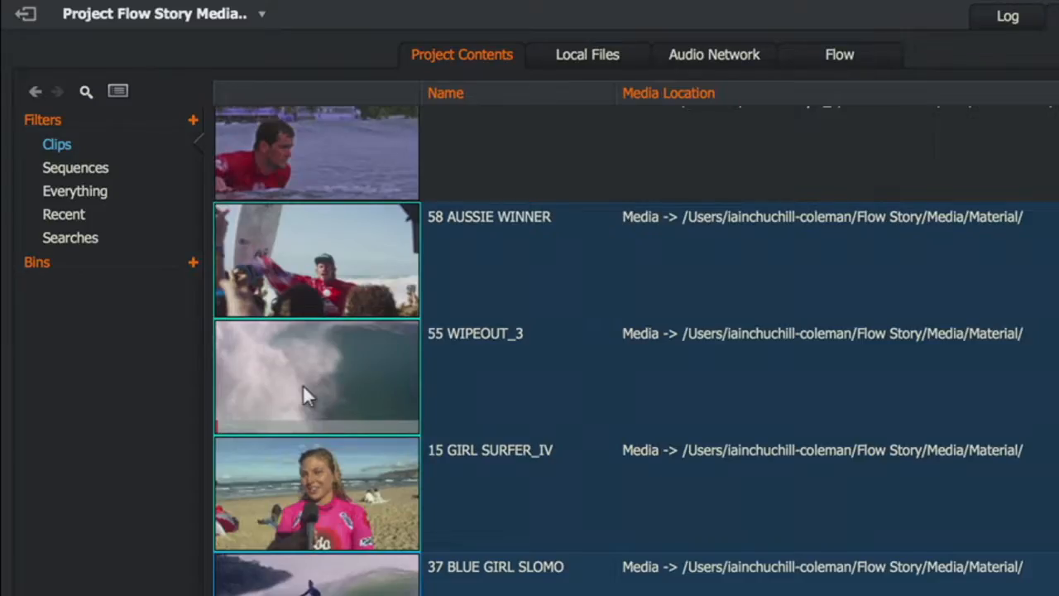
# Make a bin from the selected clips 58 AUSSIE WINNER, 55 WIPEOUT_3, 15 GIRL SURFER_IV and 37 BLUE GIRL SLOMO
pyautogui.rightClick(302, 386)
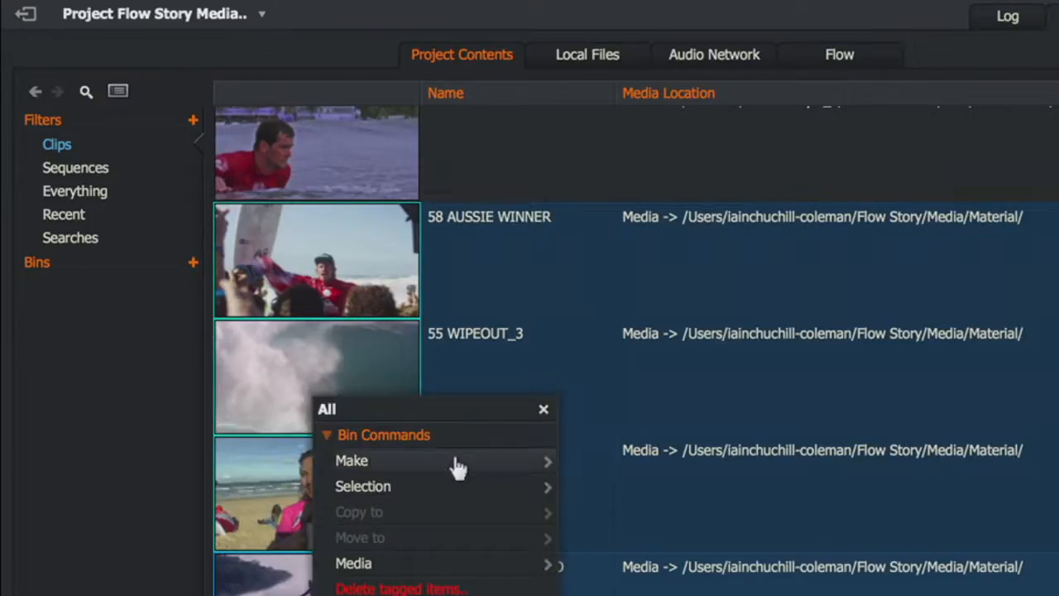
pyautogui.moveTo(456, 468)
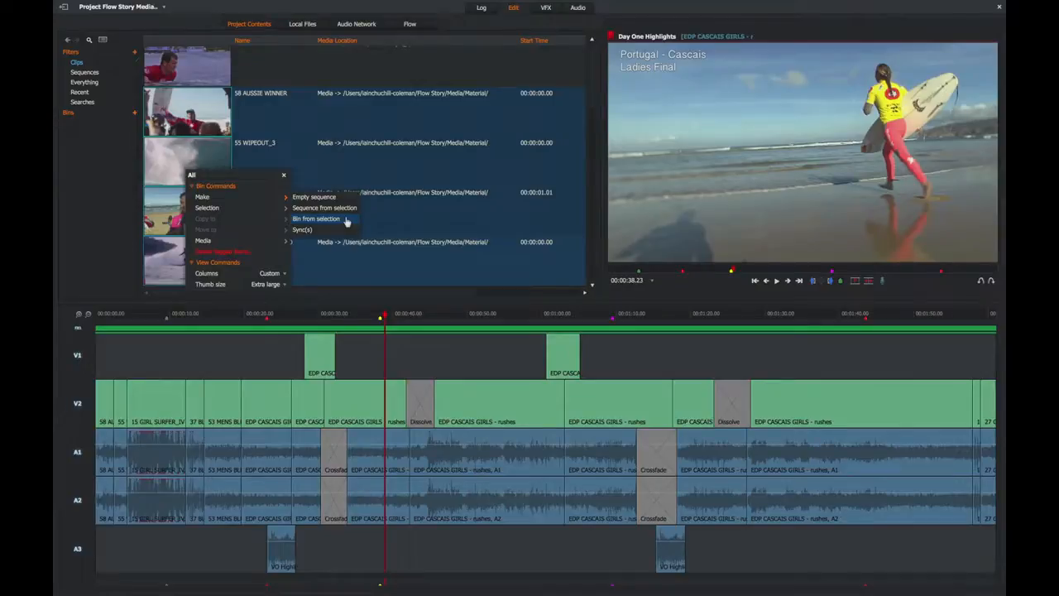
pyautogui.click(346, 219)
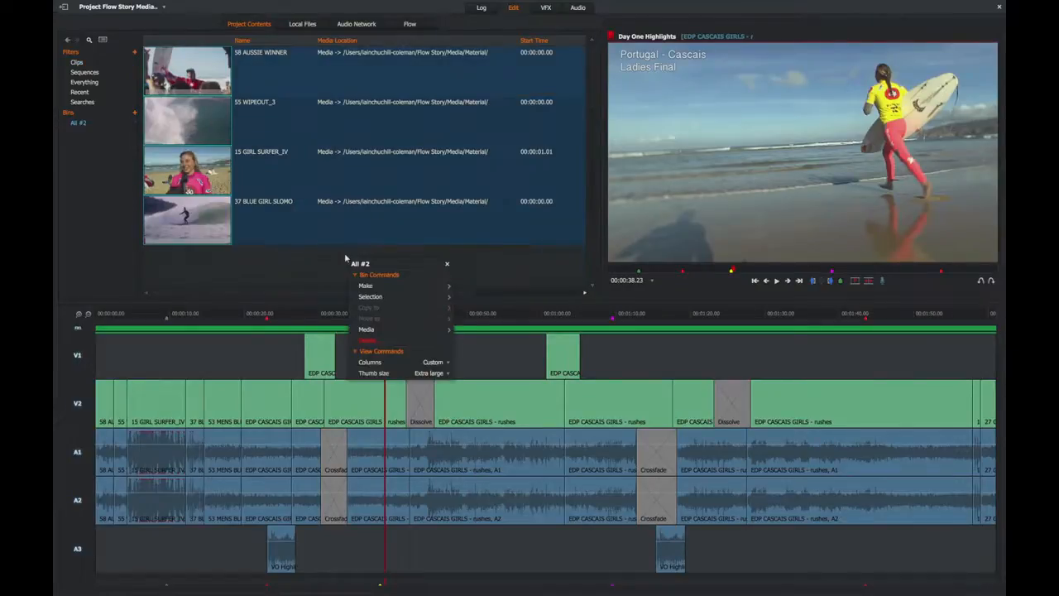
# Look at the media commands for the whole bin and for the selected 55 WIPEOUT_3 and 37 BLUE GIRL SLOMO clips
pyautogui.moveTo(407, 330)
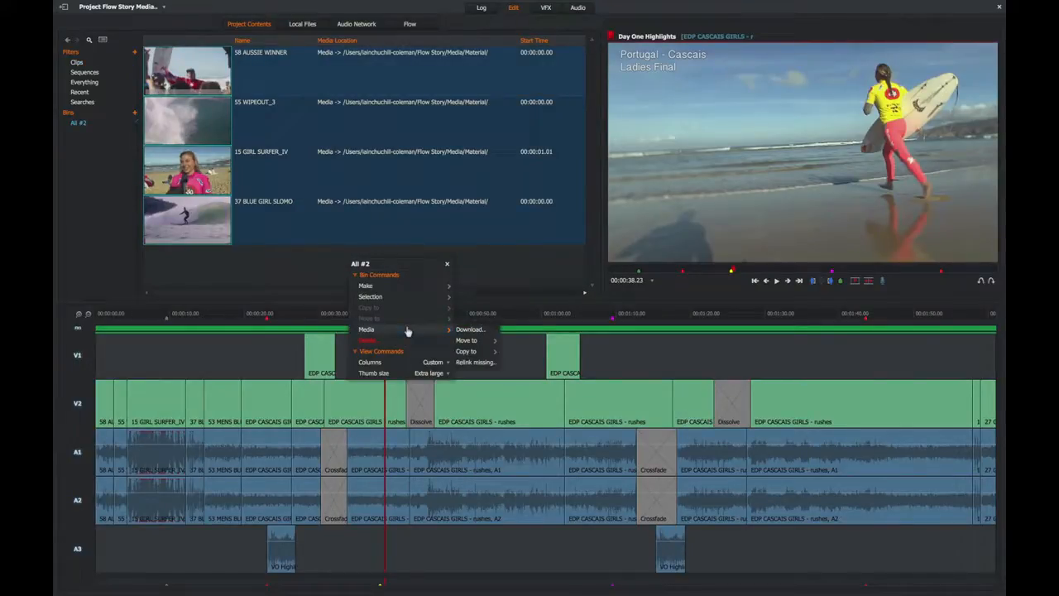
pyautogui.click(469, 329)
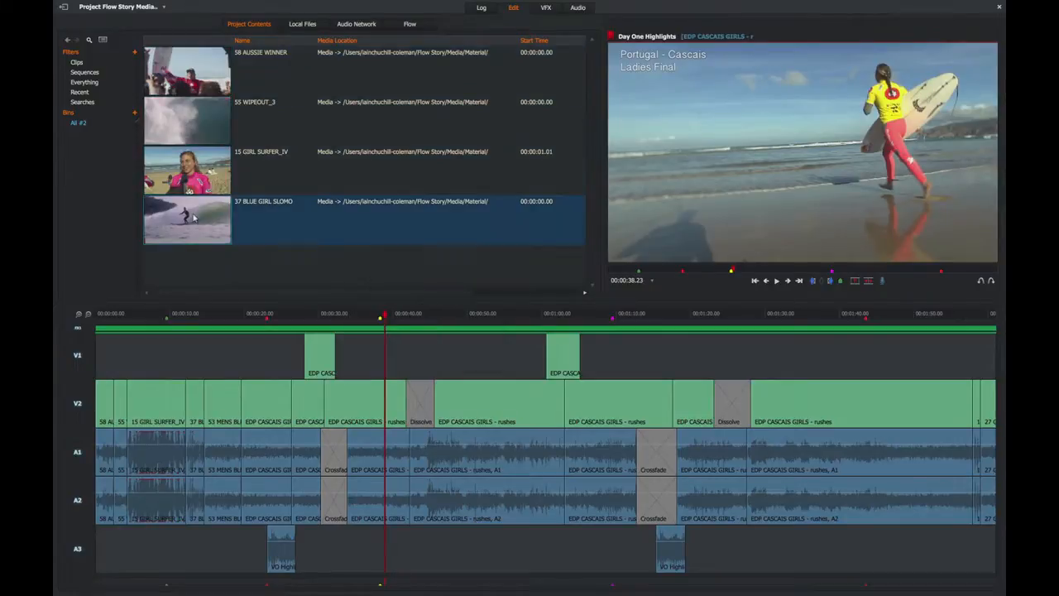
pyautogui.keyDown('ctrl'); pyautogui.click(193, 123); pyautogui.keyUp('ctrl')
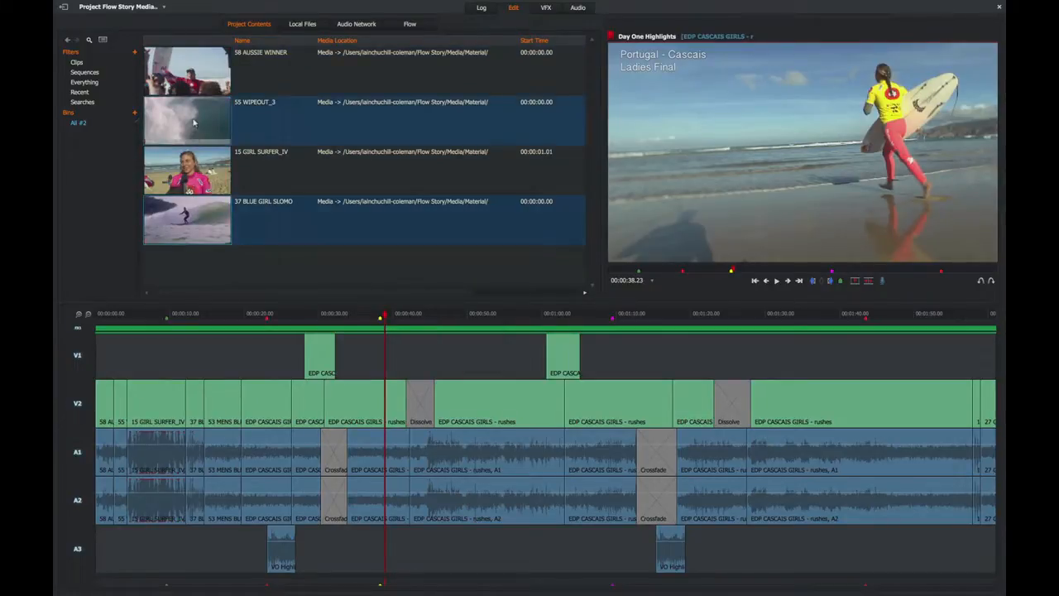
pyautogui.rightClick(193, 122)
pyautogui.moveTo(283, 194)
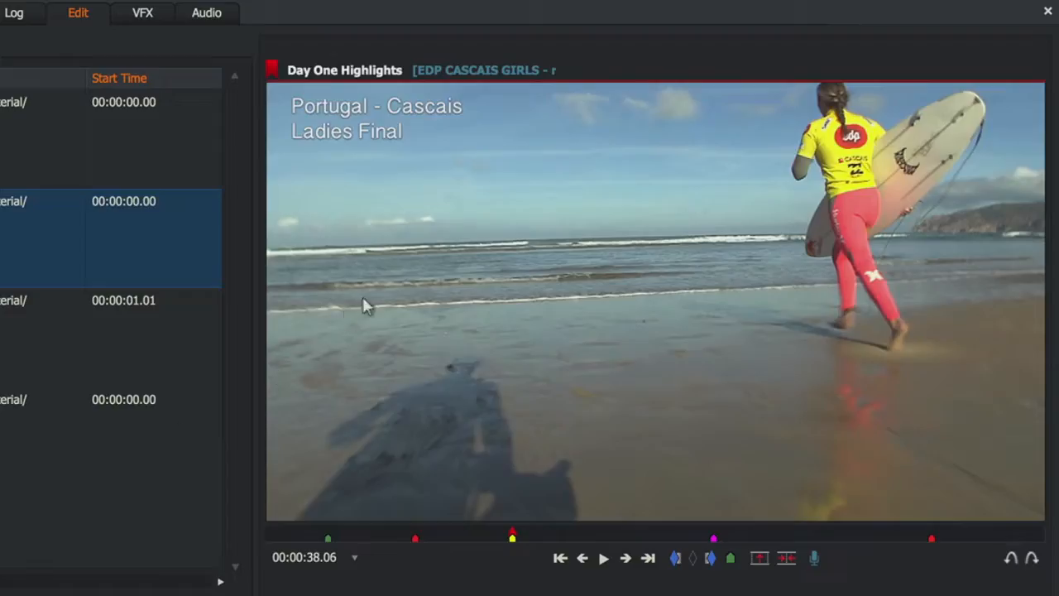
# Look at the media commands for the Day One Highlights sequence in its viewer and for the 58 AUSSIE WINNER clip in the logging view
pyautogui.rightClick(389, 276)
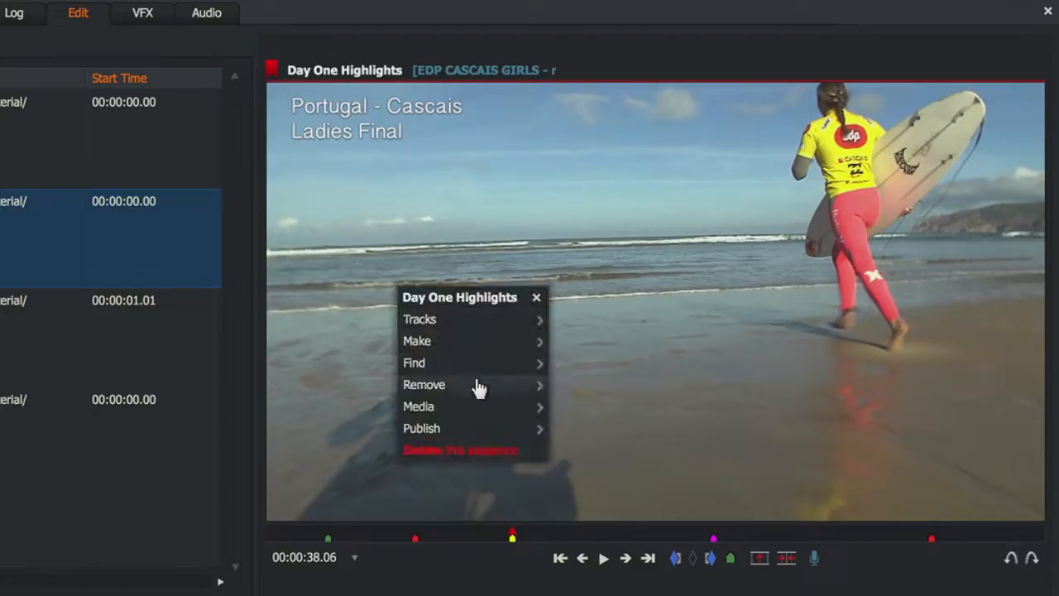
pyautogui.moveTo(494, 405)
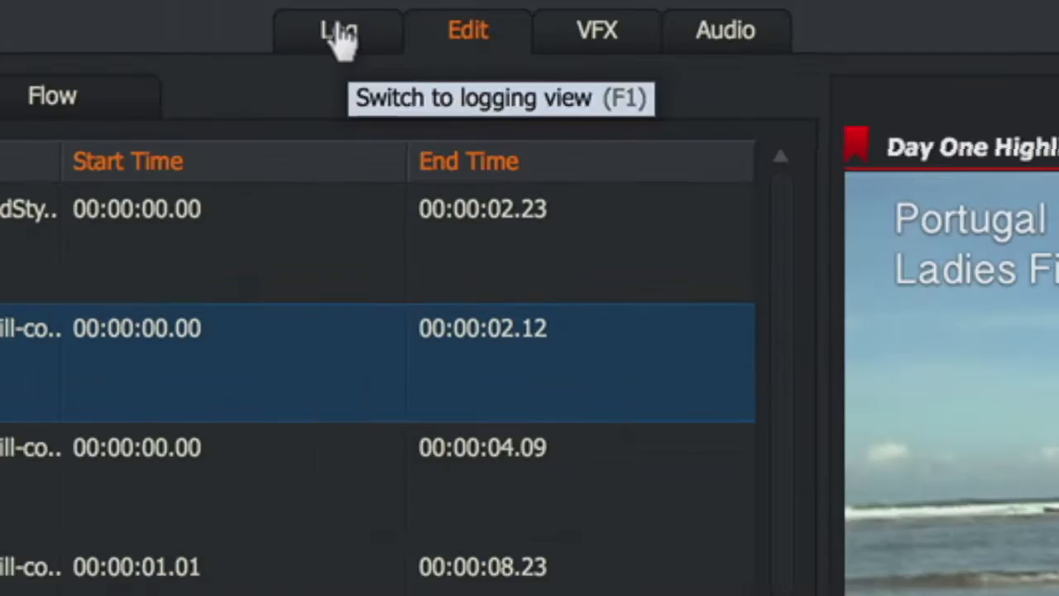
pyautogui.click(339, 33)
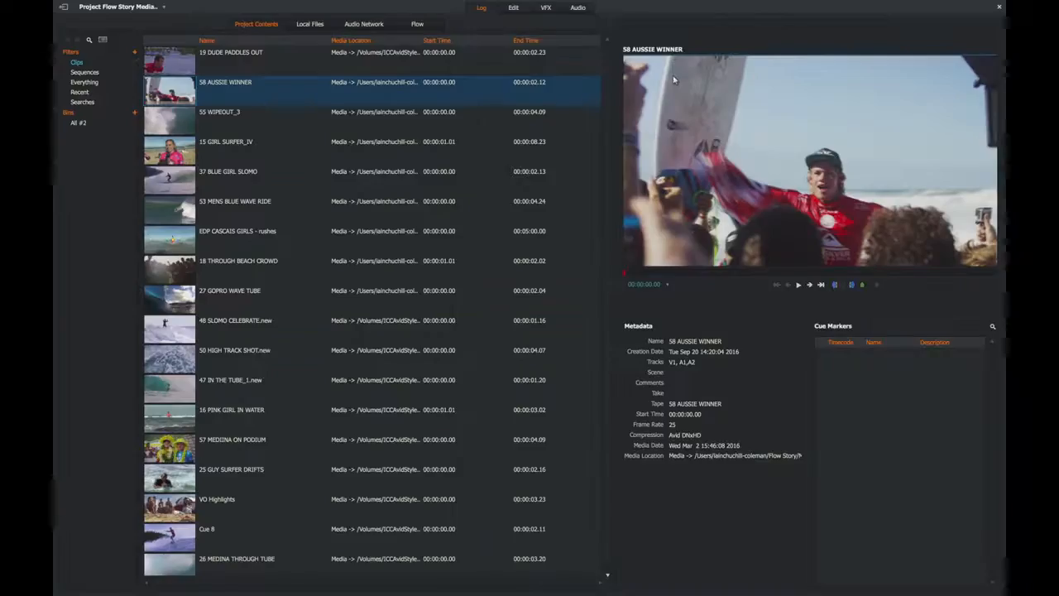
pyautogui.rightClick(675, 79)
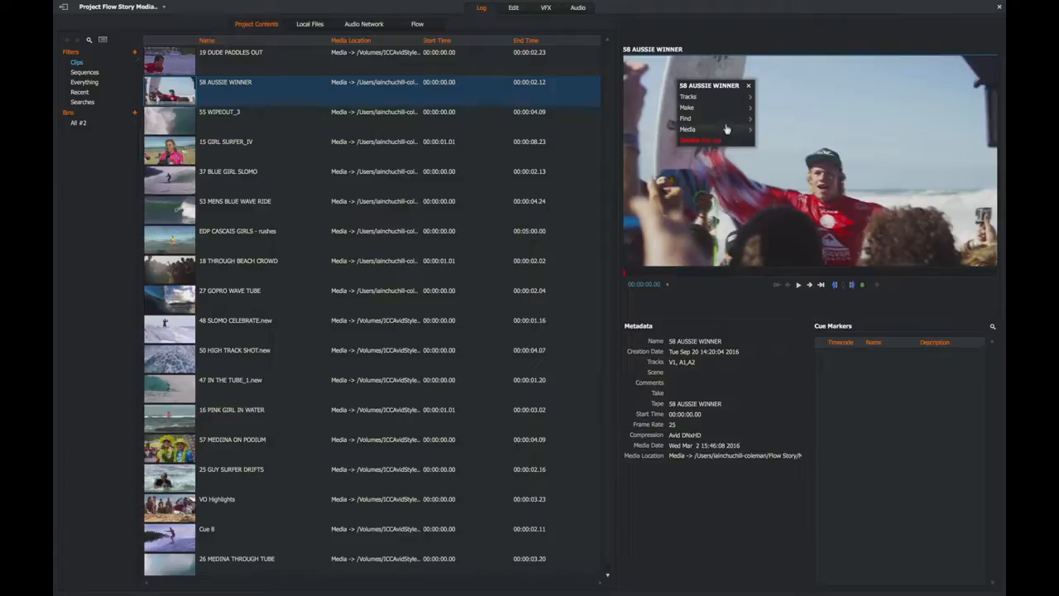
pyautogui.moveTo(731, 131)
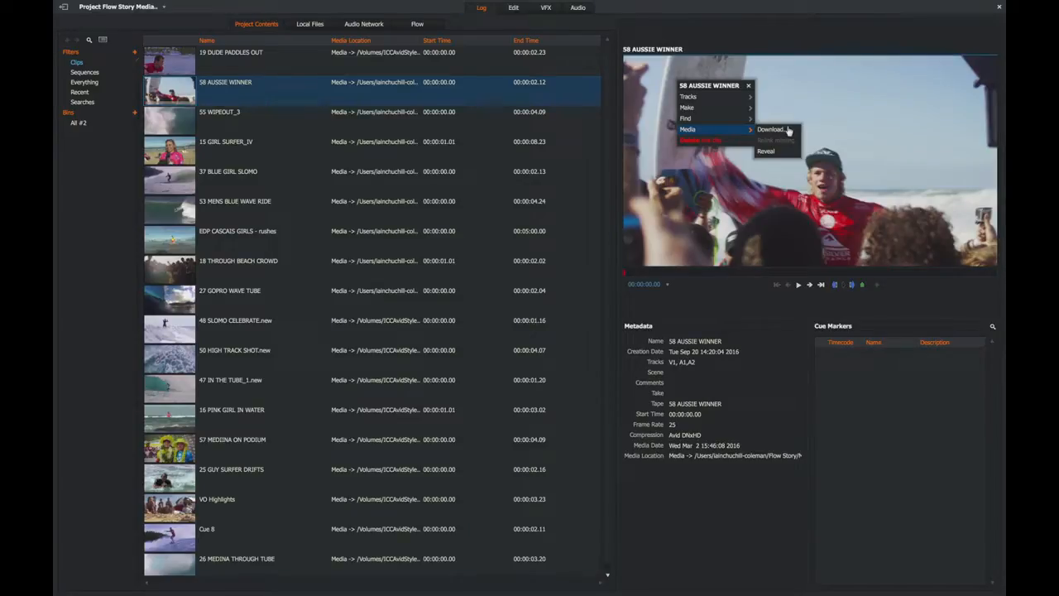
# Back in the editing view, examine the settings for publishing the Day One Highlights sequence as a flattened media file
pyautogui.click(512, 8)
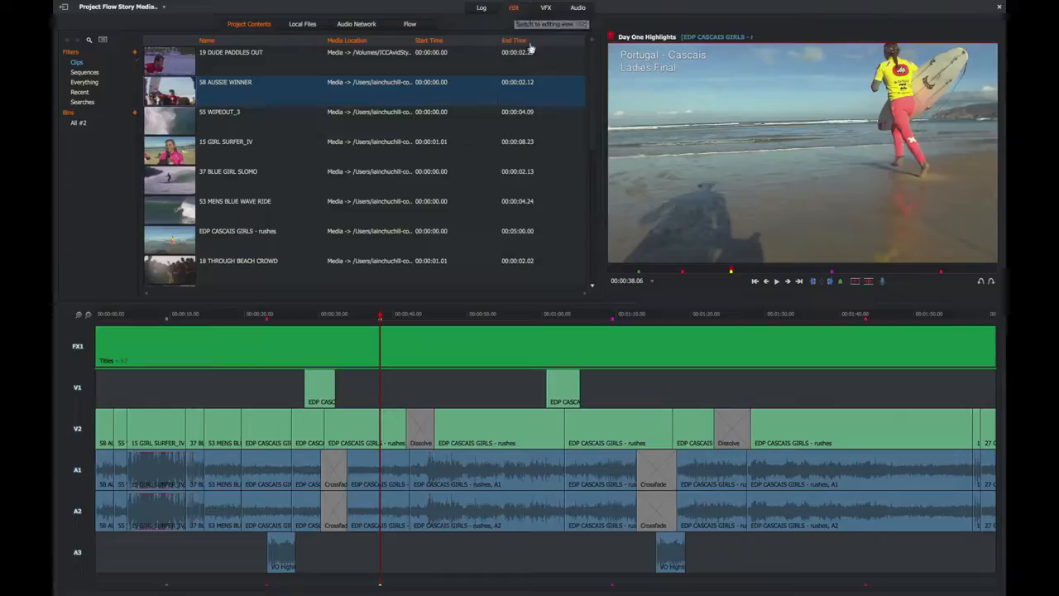
pyautogui.rightClick(668, 127)
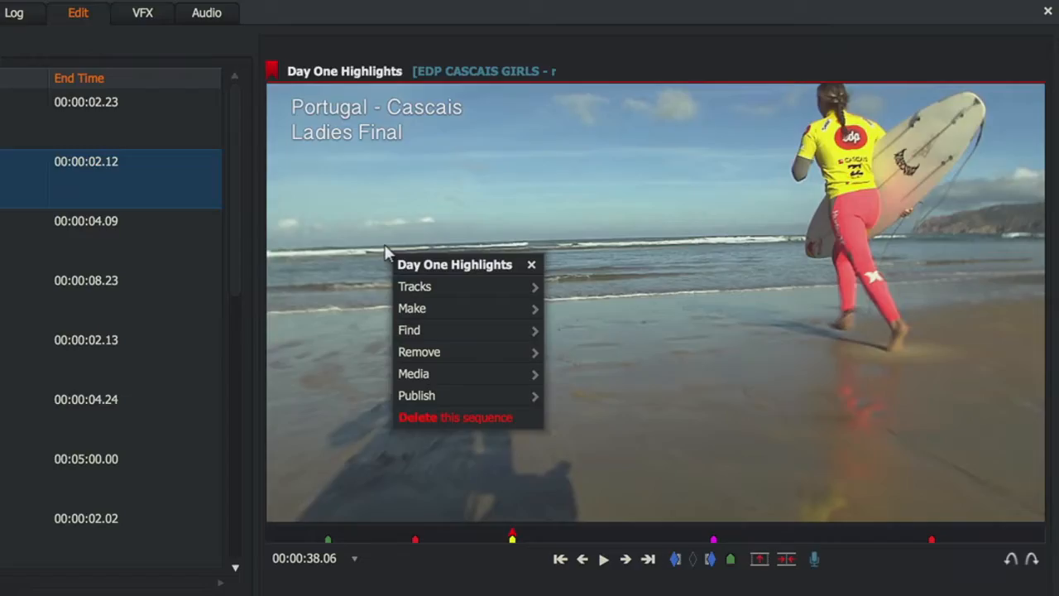
pyautogui.moveTo(503, 397)
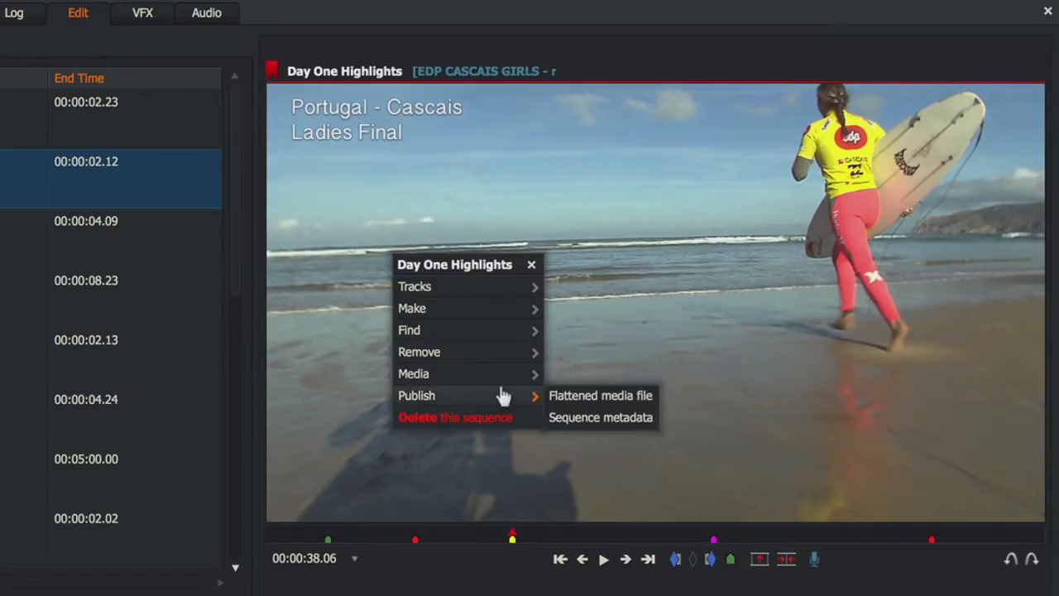
pyautogui.click(579, 396)
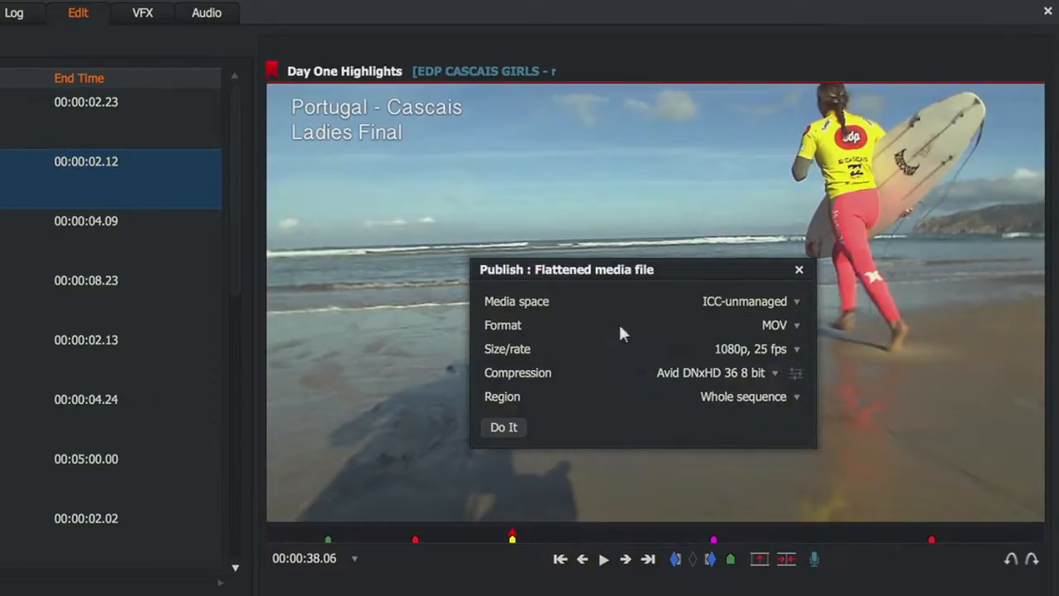
pyautogui.click(798, 269)
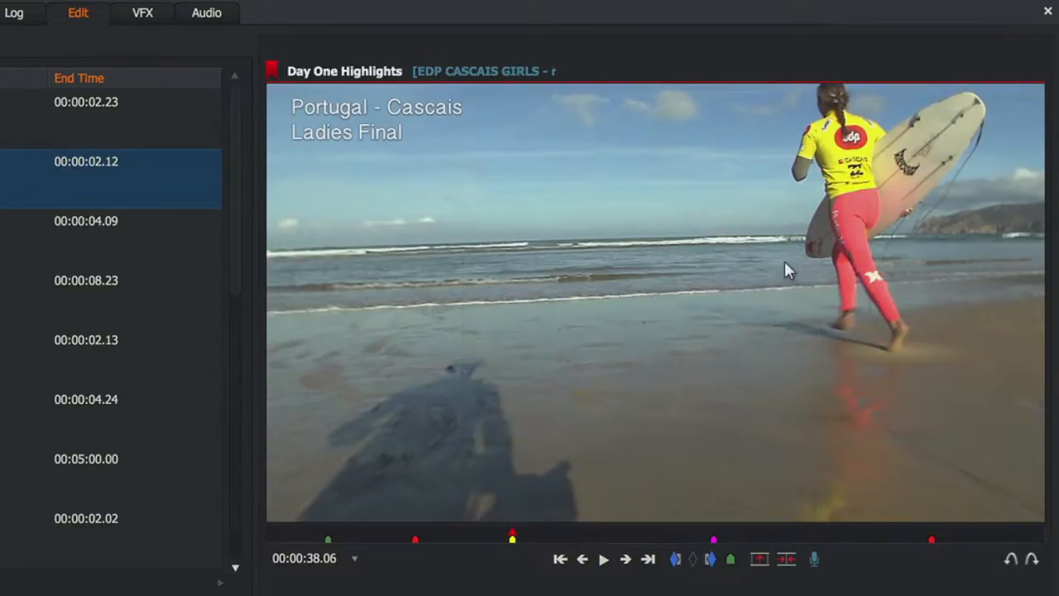
# Open the sequence metadata publishing settings for Day One Highlights and toggle Upload missing clips, leaving it enabled
pyautogui.rightClick(432, 300)
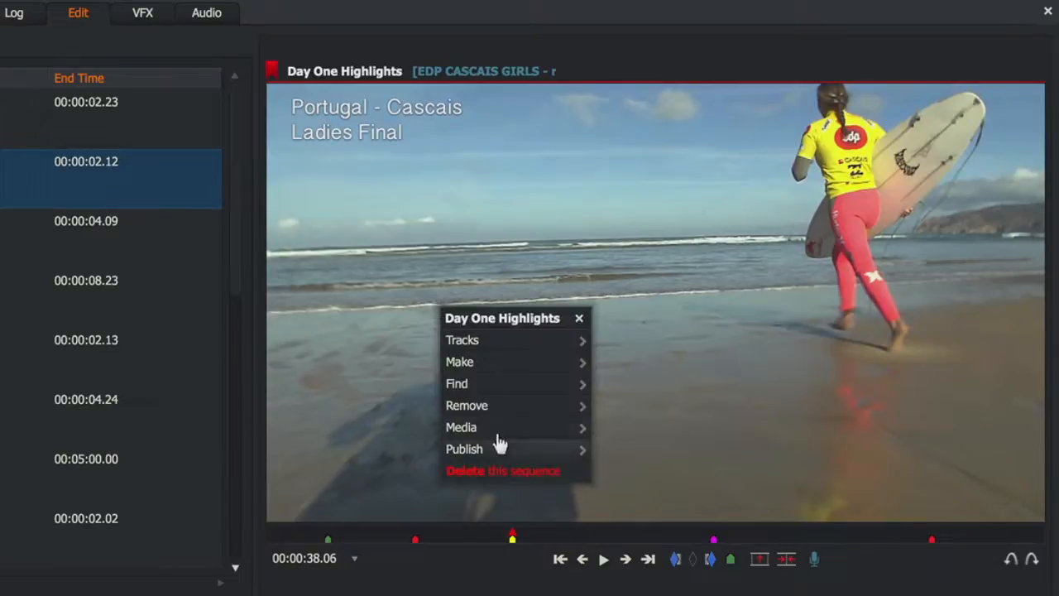
pyautogui.moveTo(498, 443)
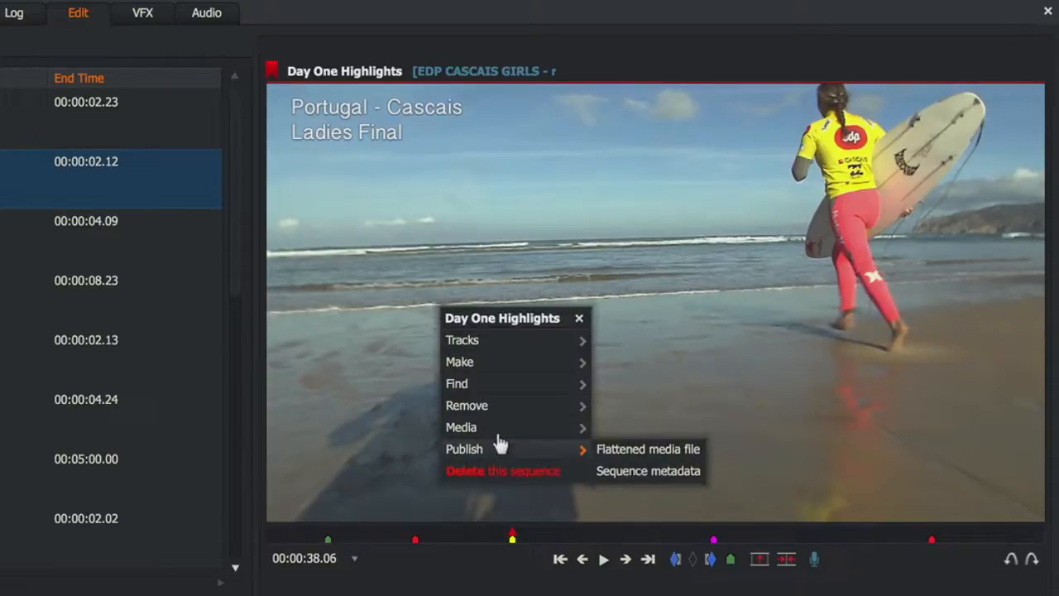
pyautogui.click(612, 468)
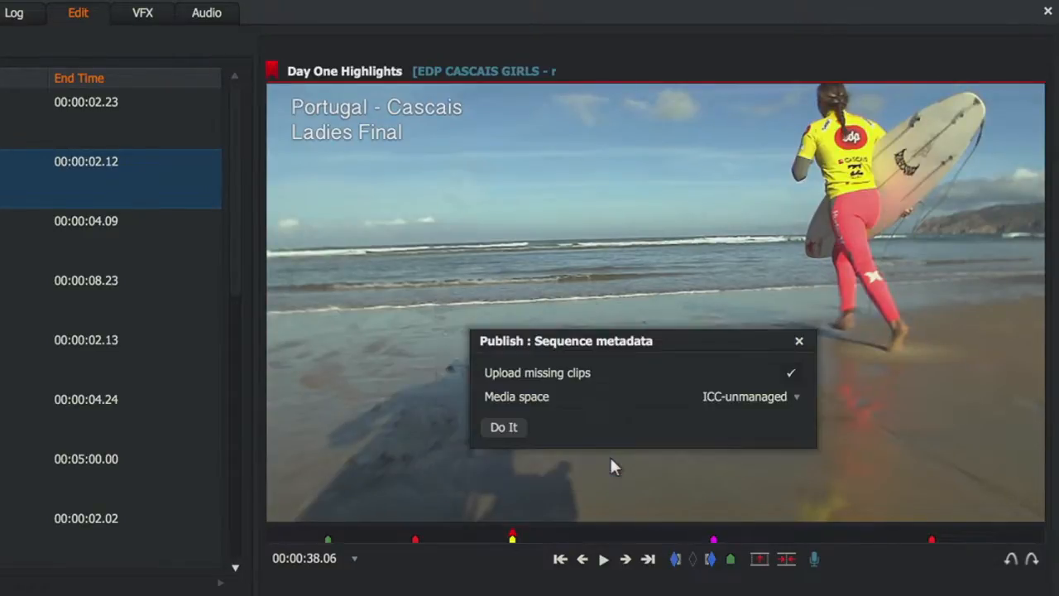
pyautogui.click(789, 373)
pyautogui.click(790, 373)
pyautogui.click(790, 373)
pyautogui.click(790, 373)
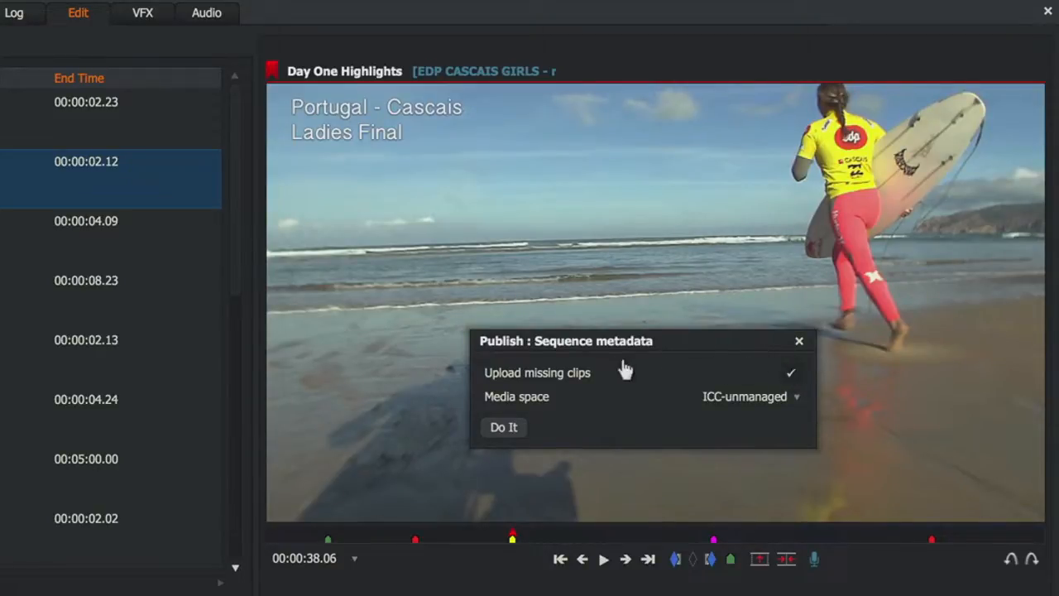